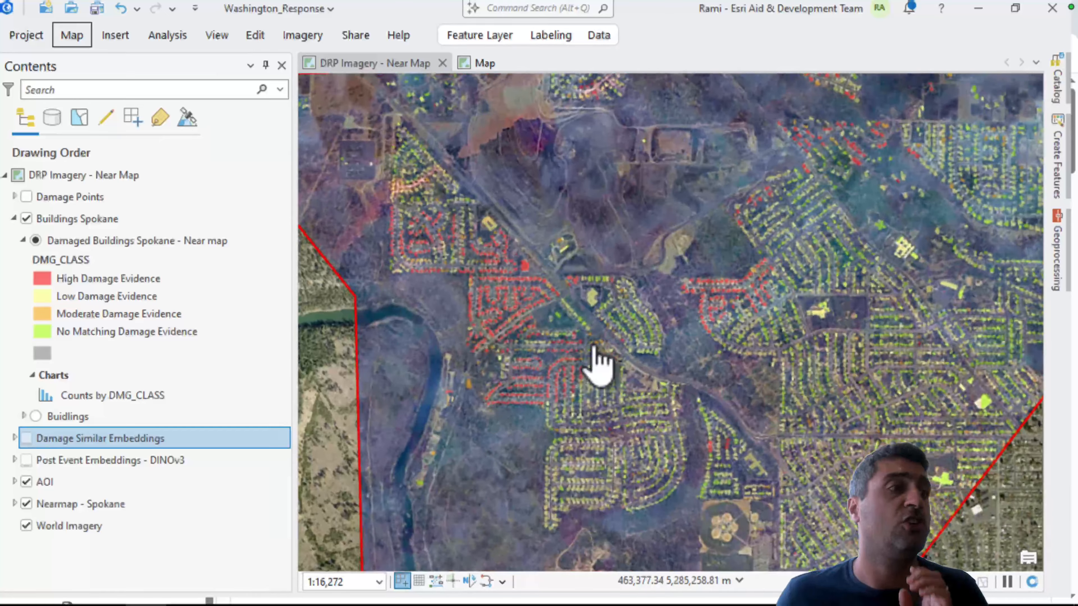
Swipe the Damaged Buildings Spokane - Near map layer over the heavily damaged neighbourhood to compare it with the imagery beneath.
scroll(488, 314, "up", 3)
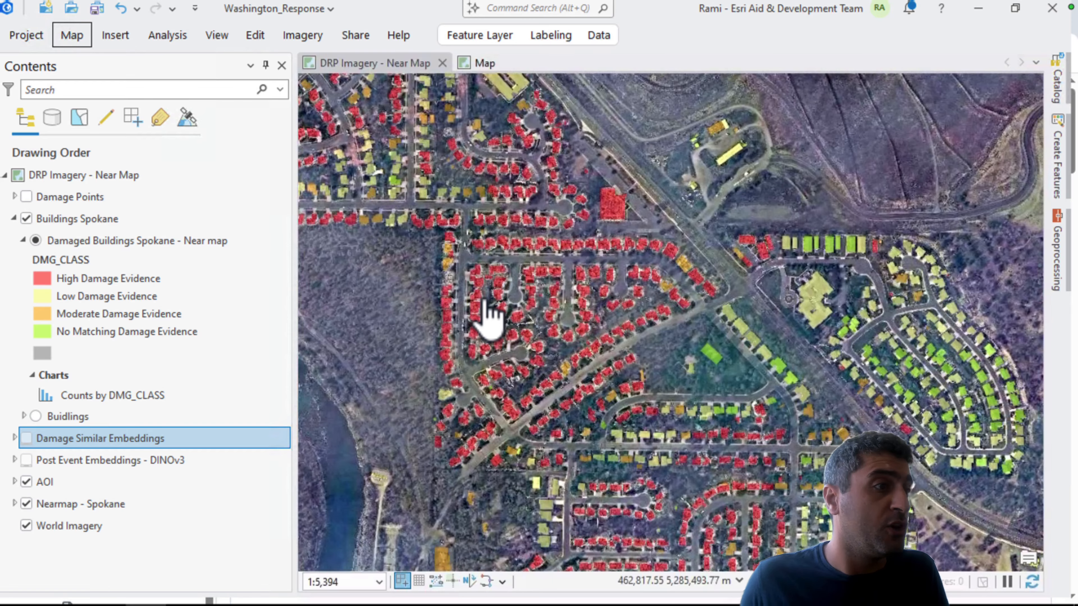
scroll(488, 314, "up", 2)
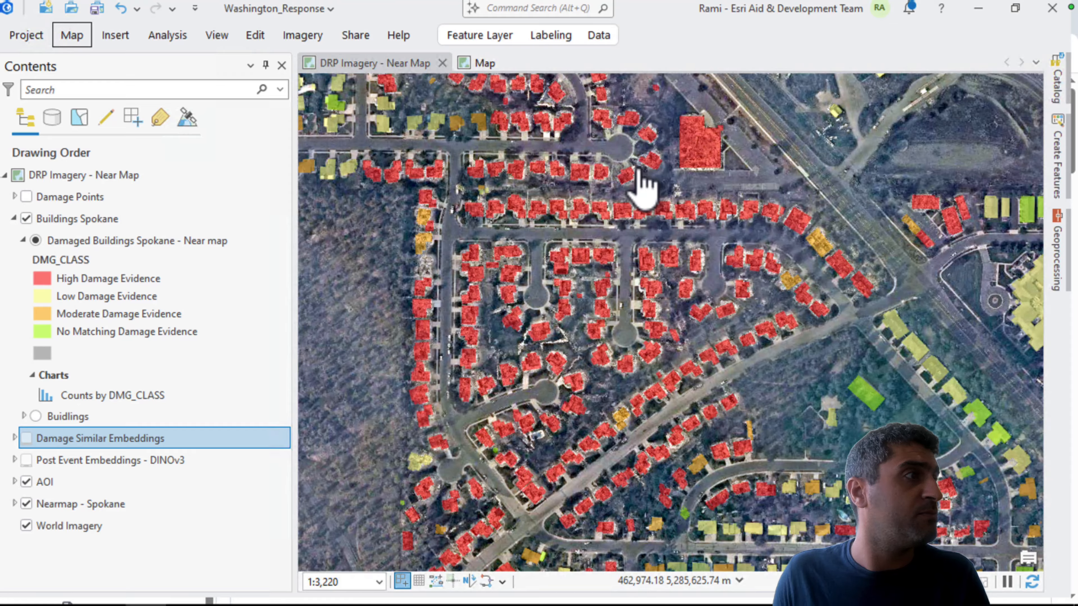
key("alt")
key("j")
key("a")
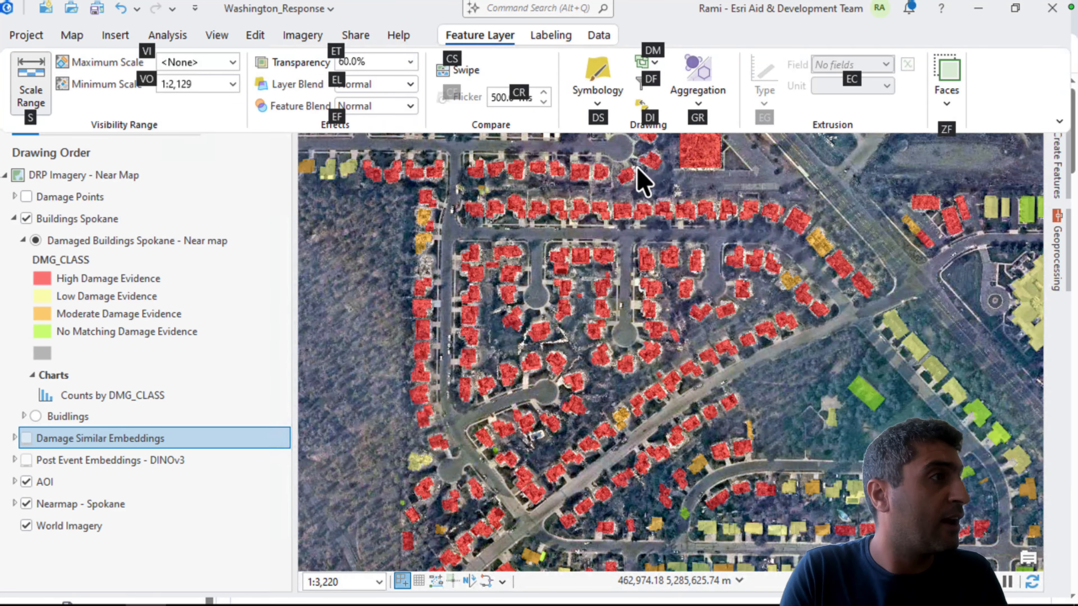
key("Escape")
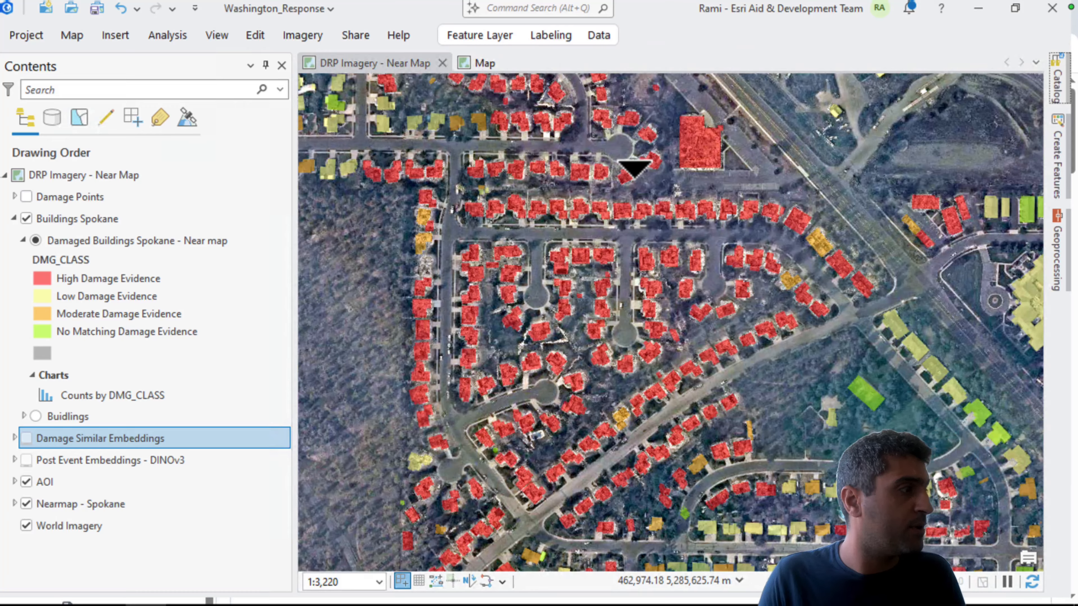
left_click(236, 248)
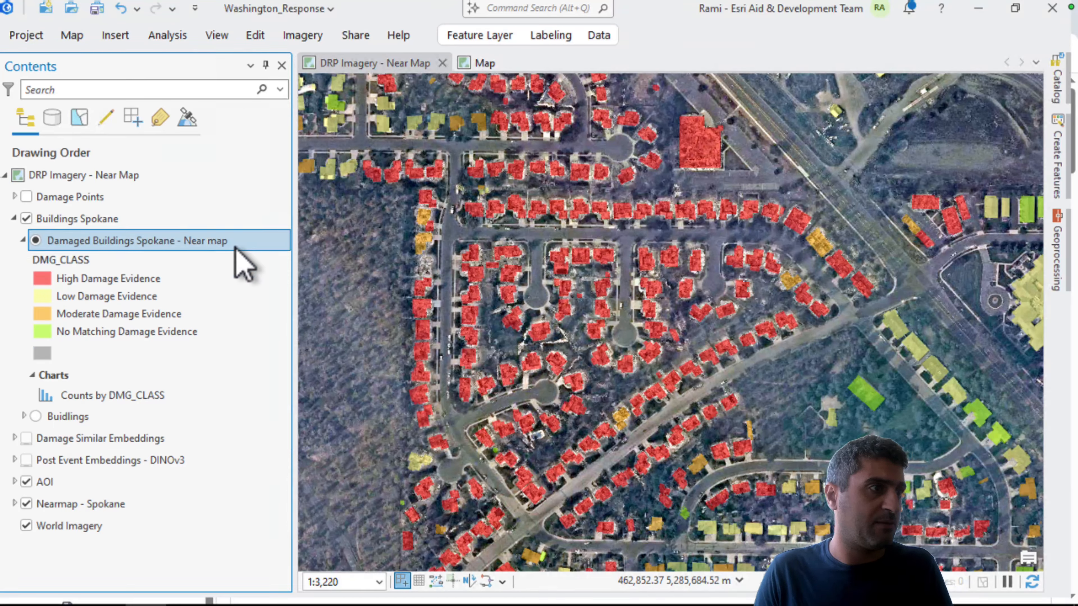
left_click_drag(618, 135, 624, 161)
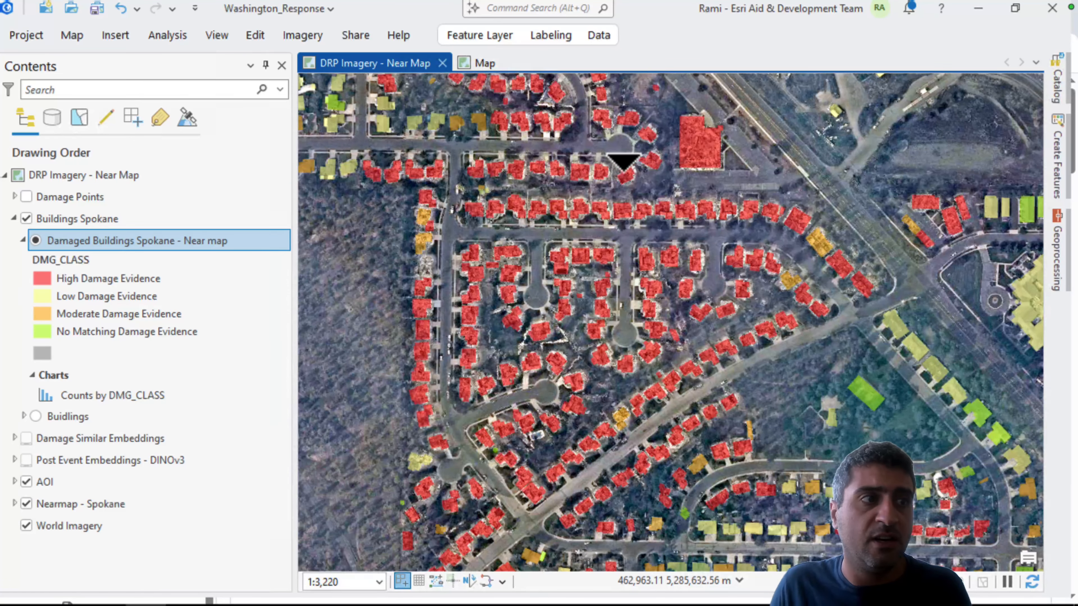
Examine the building damage classes in the mostly yellow and green neighbourhood east of the diagonal railway against the imagery.
scroll(616, 291, "down", 3)
scroll(614, 292, "down", 3)
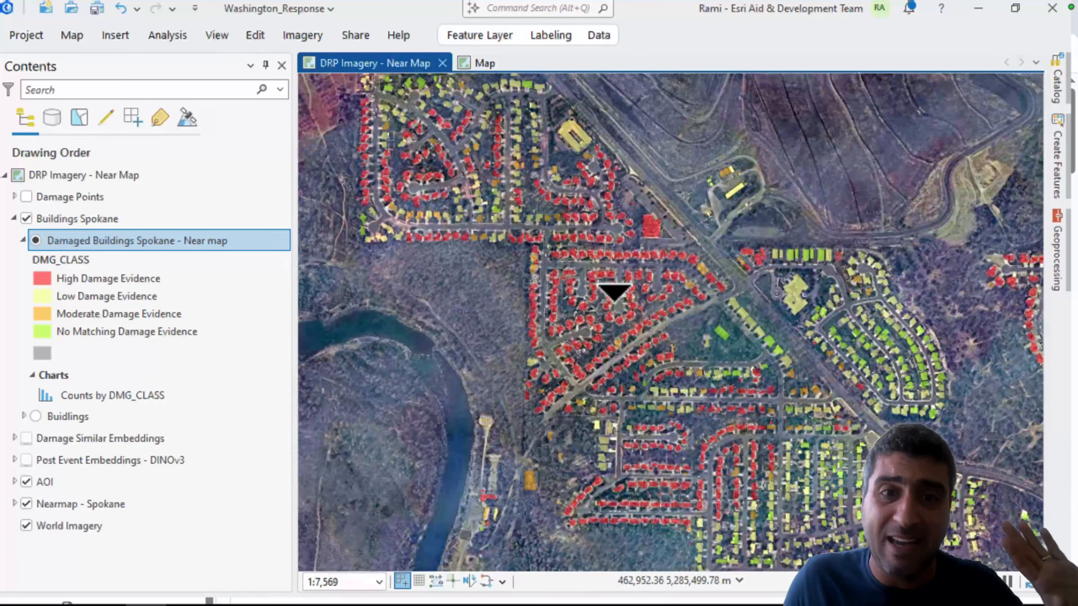
scroll(614, 293, "down", 1)
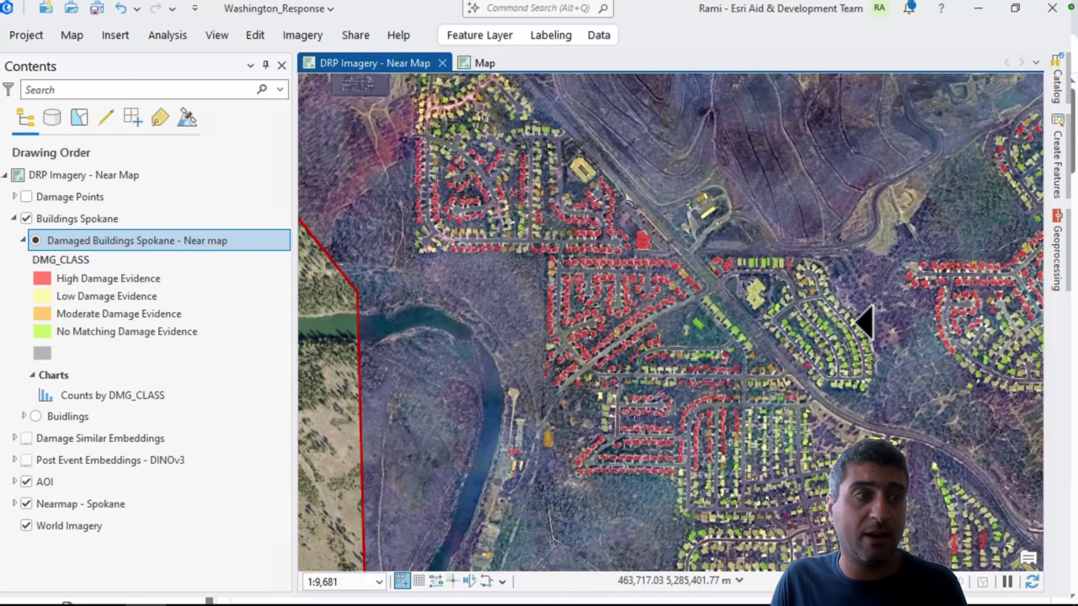
scroll(864, 323, "up", 3)
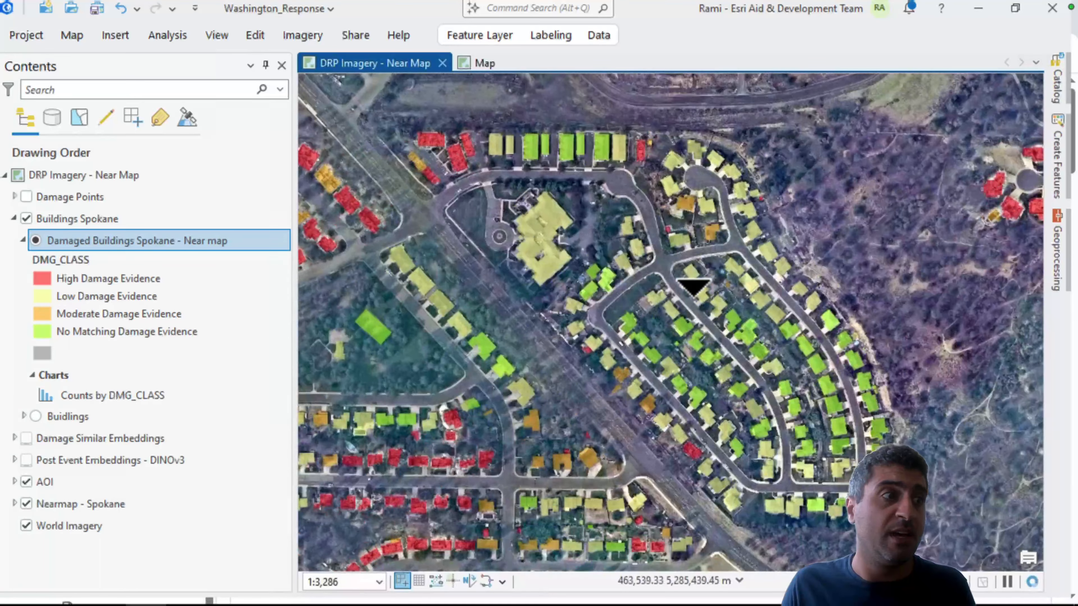
scroll(693, 288, "up", 2)
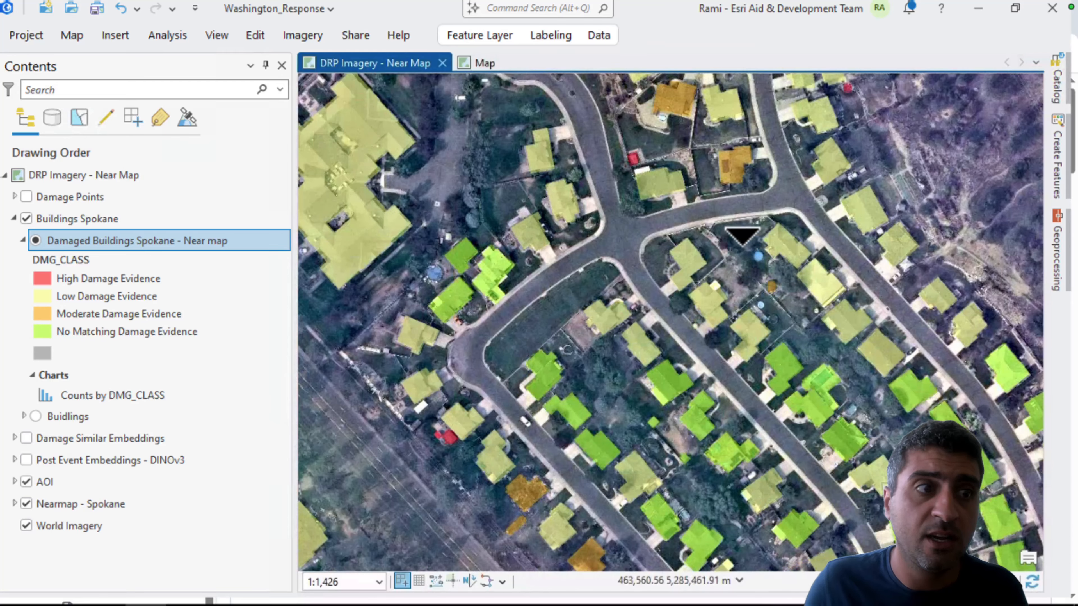
scroll(743, 240, "down", 3)
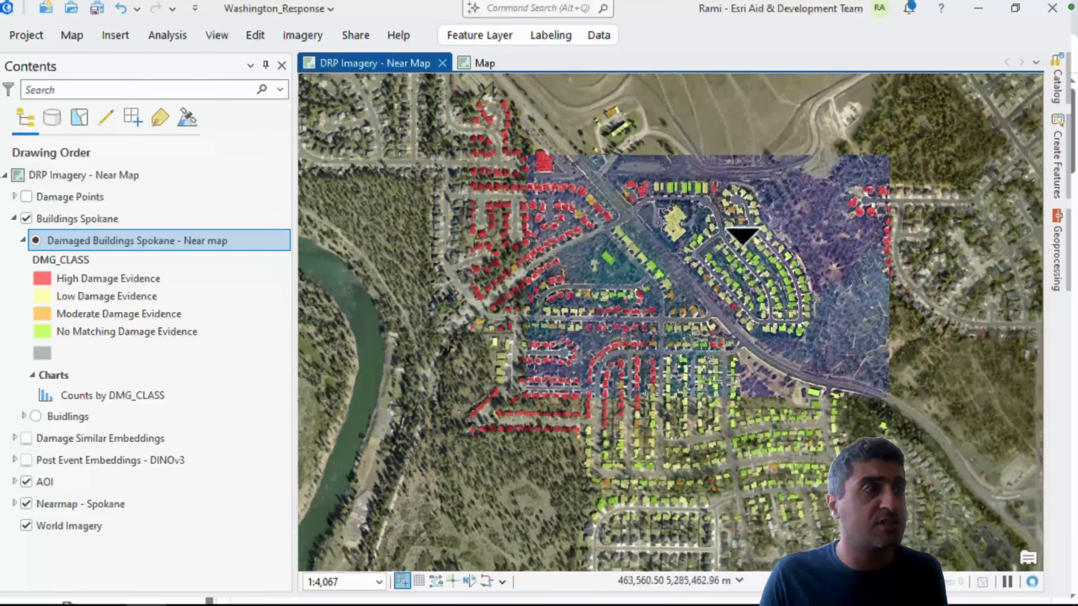
scroll(743, 235, "down", 2)
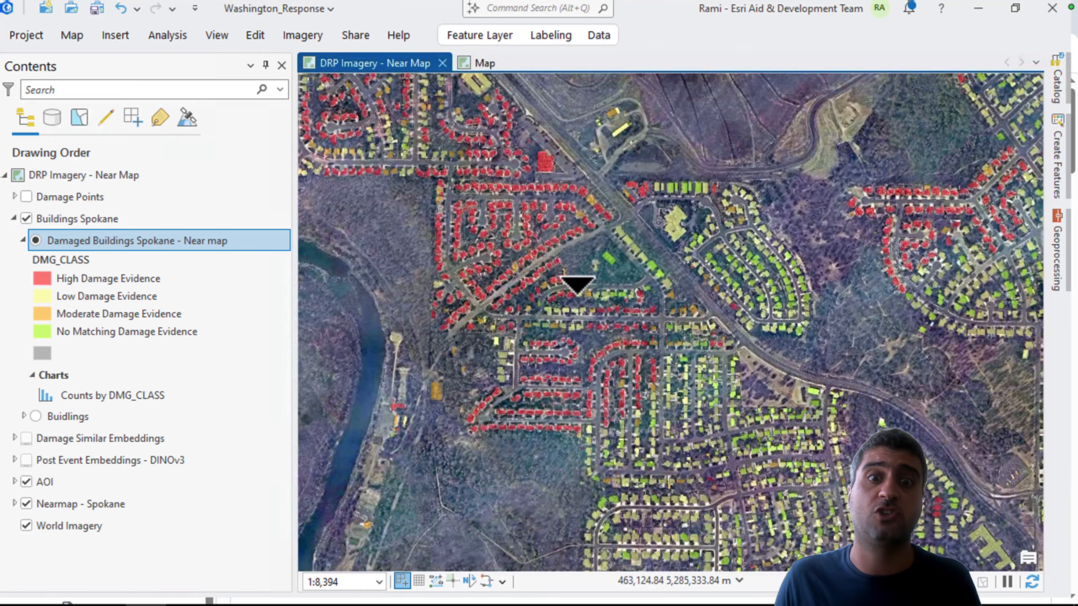
Hide the Buildings Spokane group layer and switch to the GitHub DamageAssessment folder in Chrome.
left_click(26, 219)
key("alt+Tab")
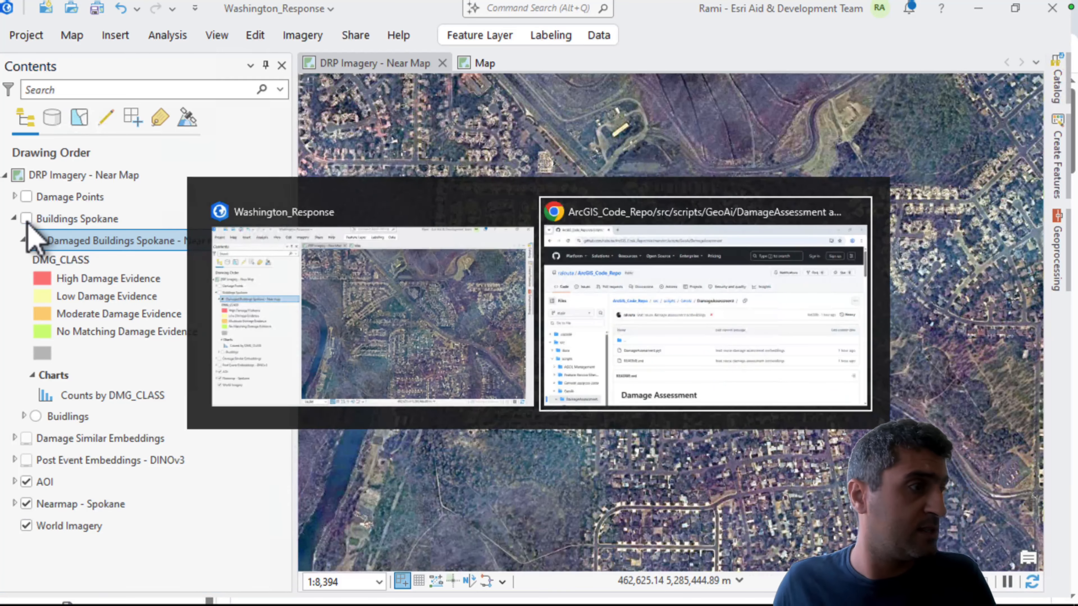
left_click(645, 338)
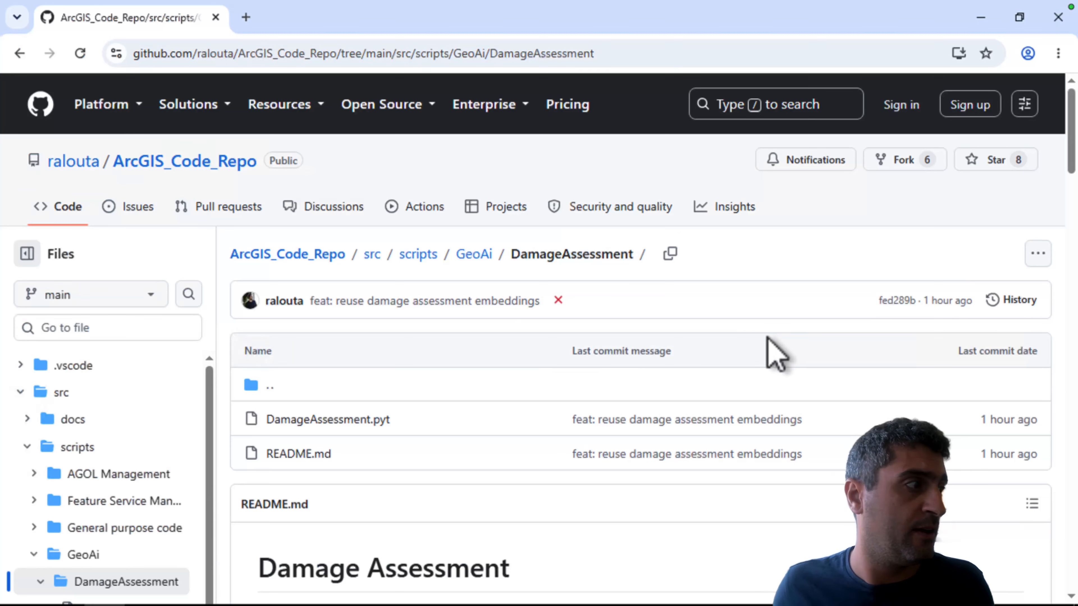
Open DamageAssessment.pyt in the ArcGIS_Code_Repo repository and download the file.
mouse_move(316, 119)
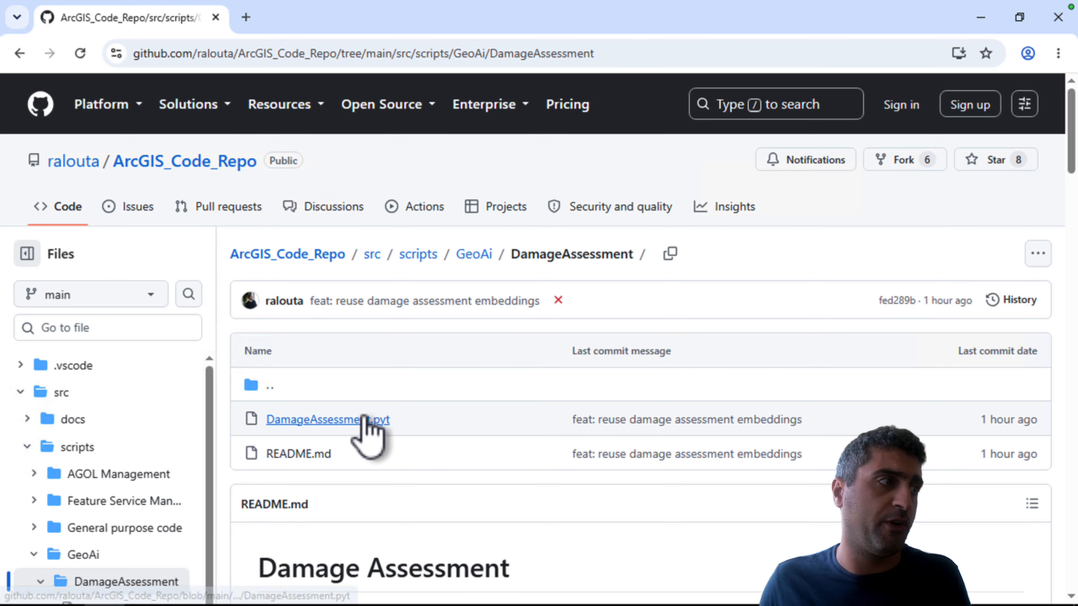
left_click(364, 420)
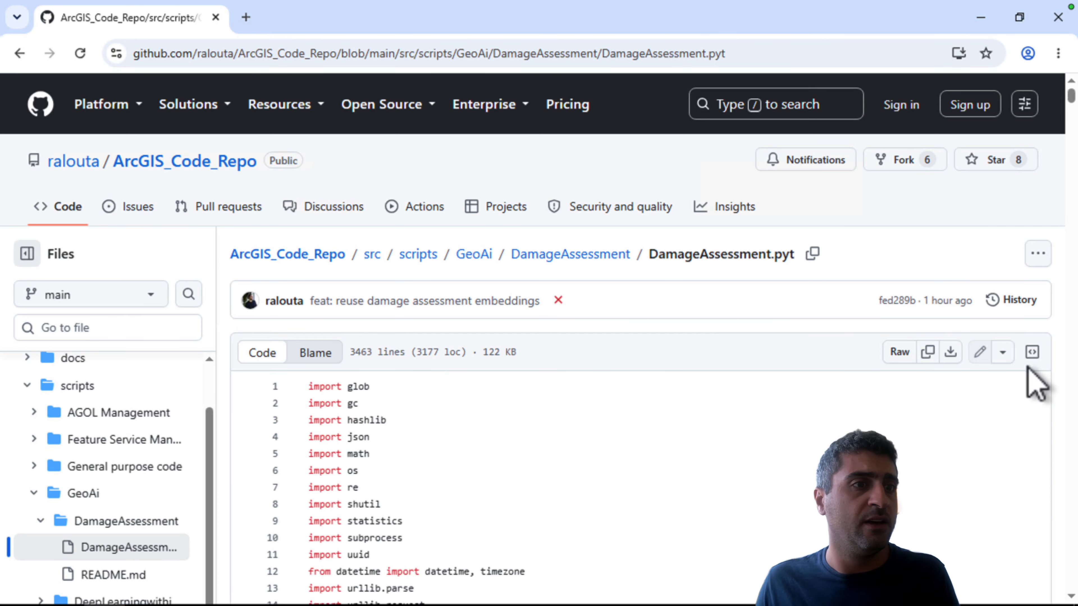
left_click(950, 351)
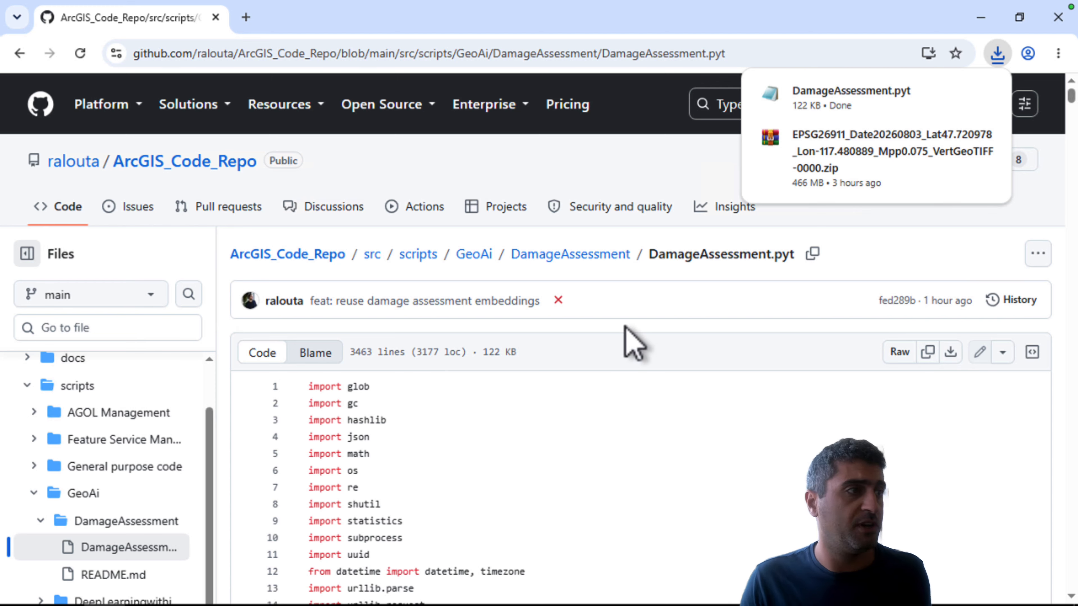
Switch back to ArcGIS Pro and create a new 2D map in the Washington_Response project.
key("alt+Tab")
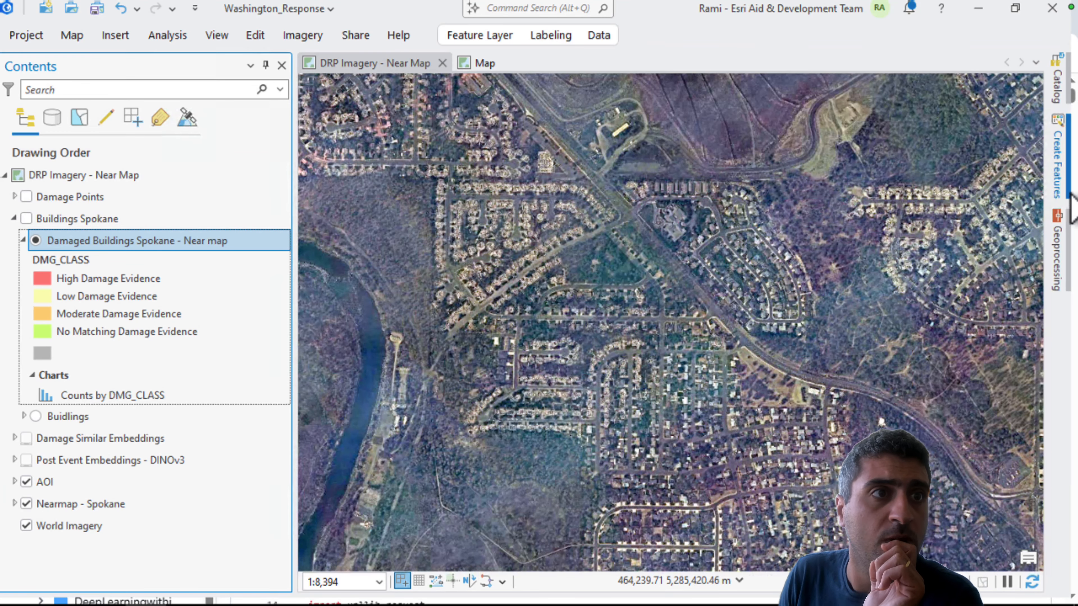
left_click(1065, 94)
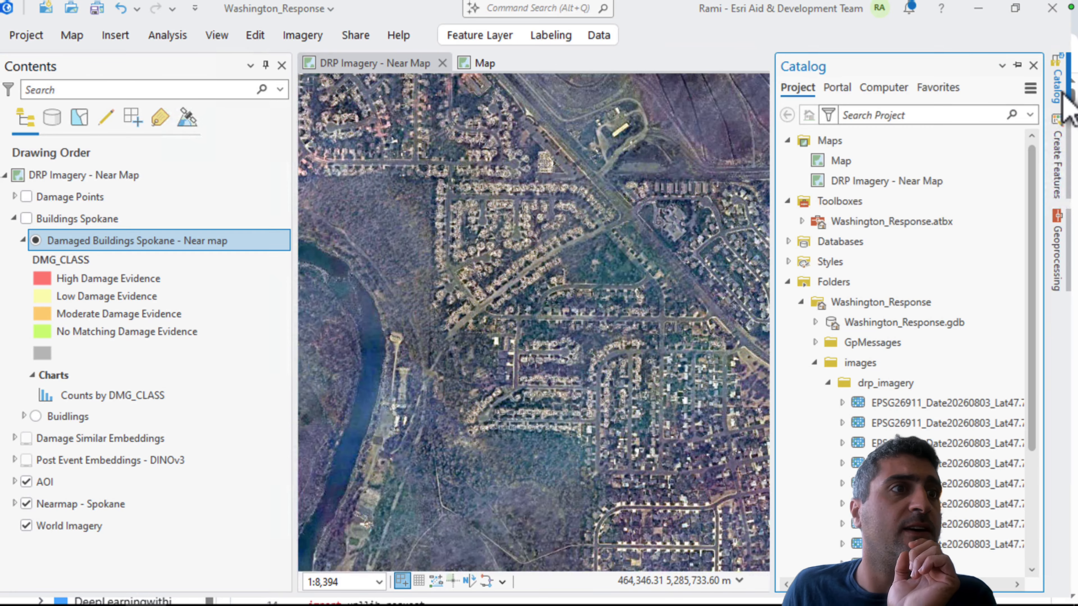
left_click(830, 141)
right_click(829, 143)
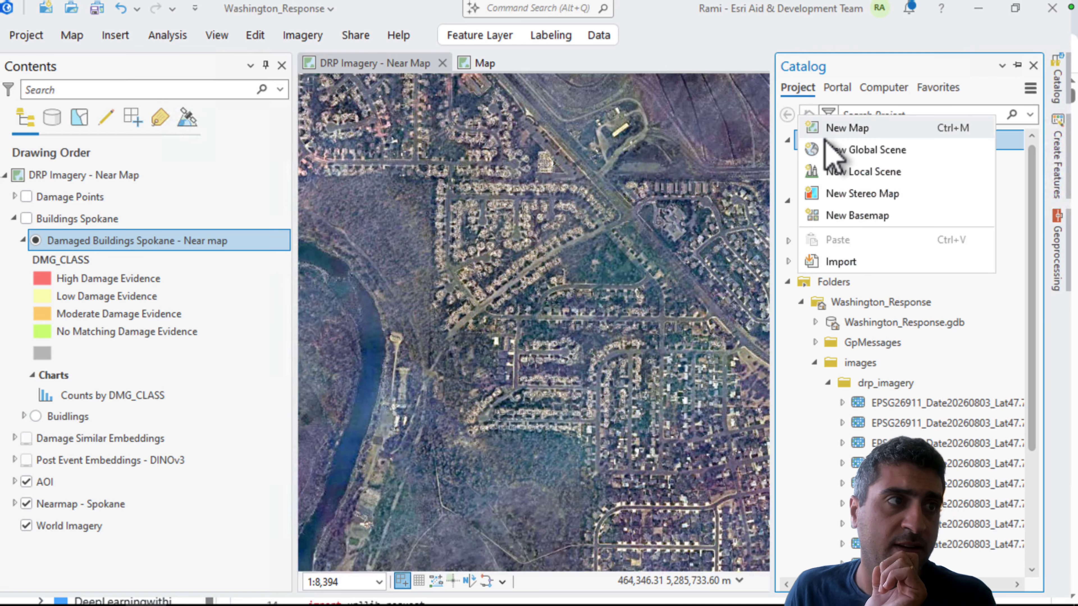
key("Escape")
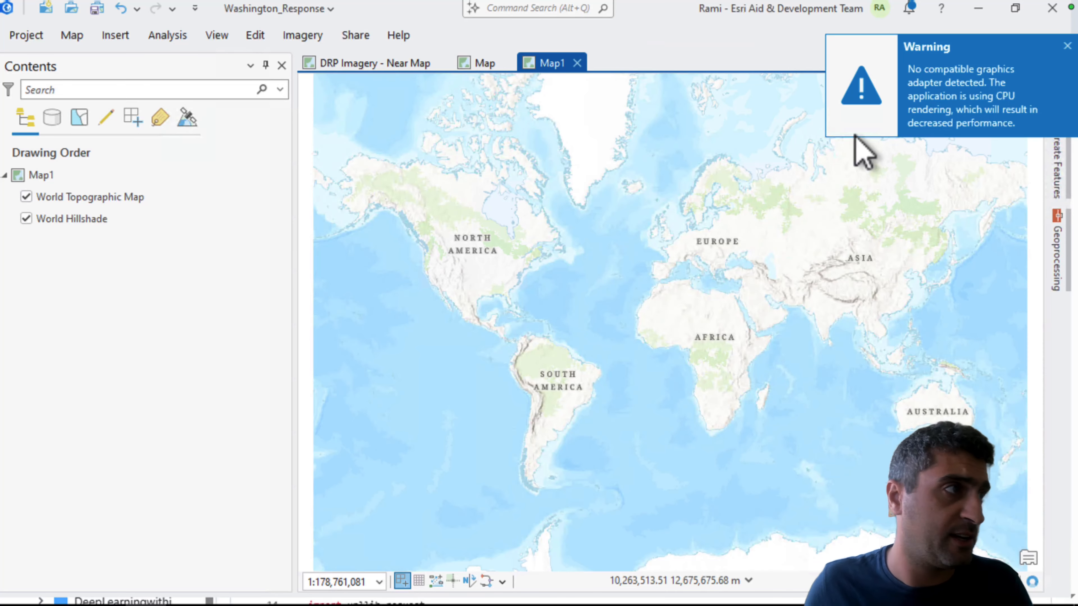
Close the Map and DRP Imagery - Near Map views and dismiss the graphics adapter warning.
left_click(507, 63)
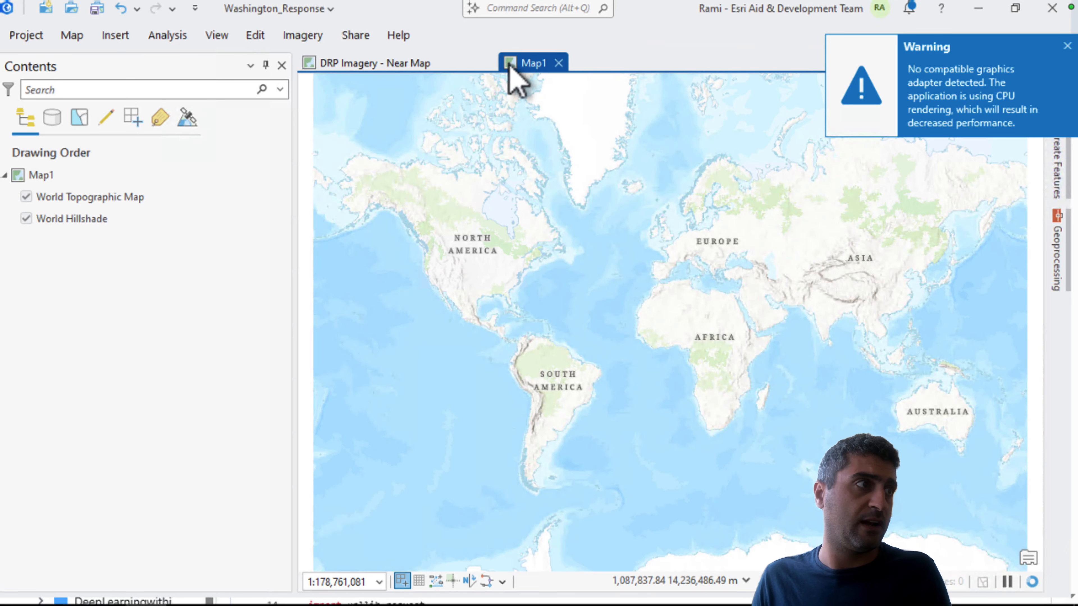
left_click(443, 64)
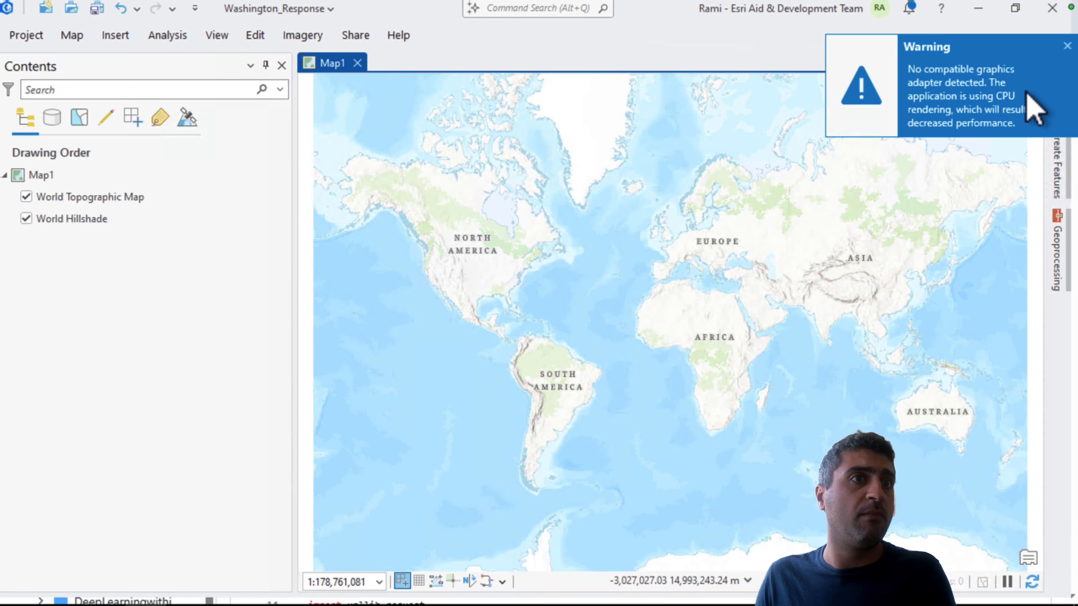
left_click(1067, 45)
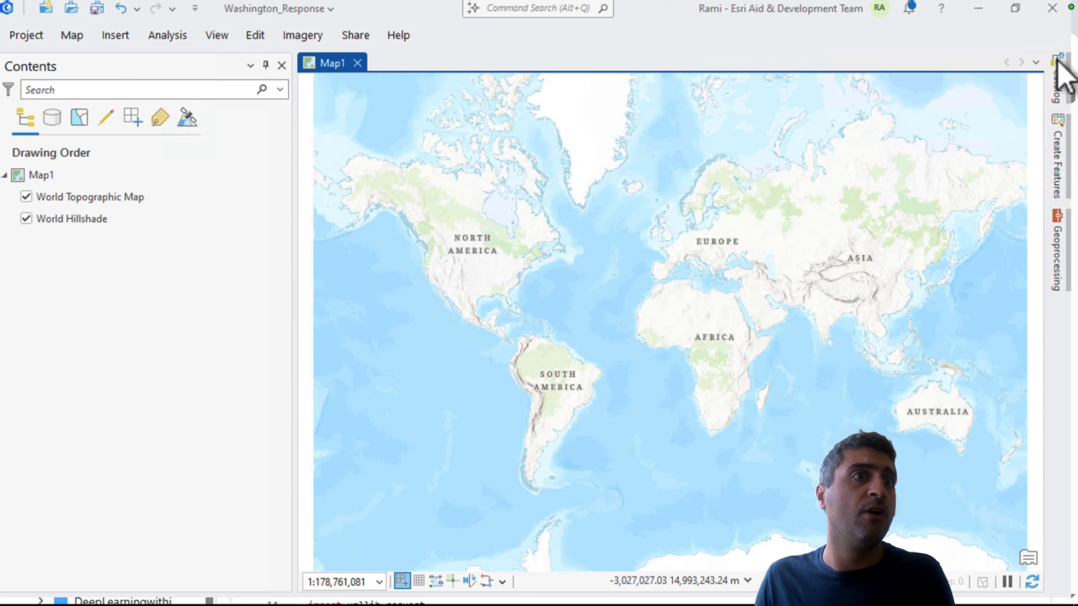
Rename the project's new map, Map1, as Demo Map.
left_click(1057, 77)
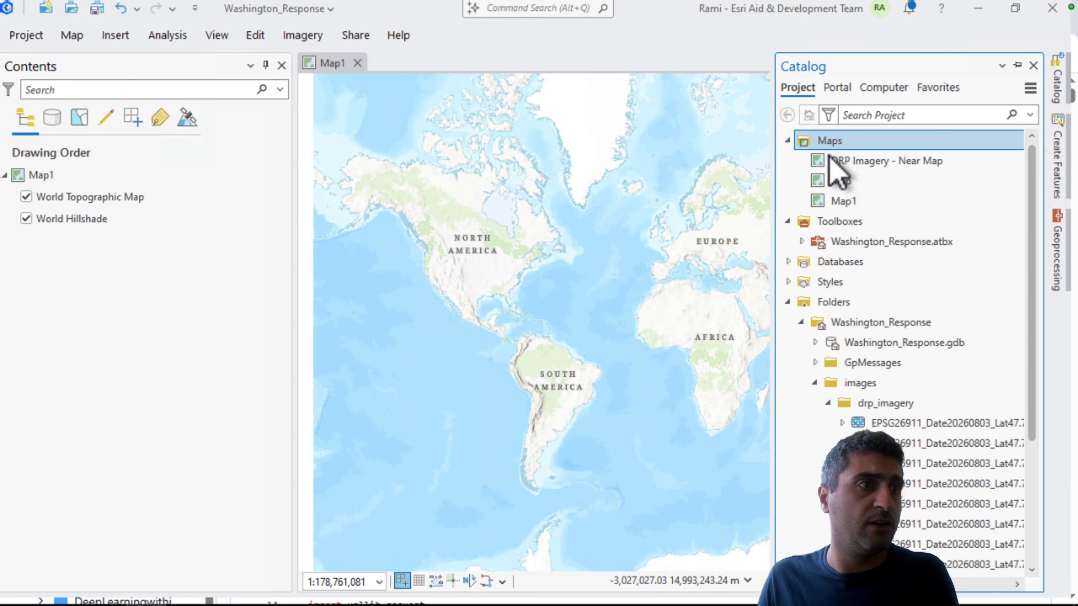
left_click(844, 201)
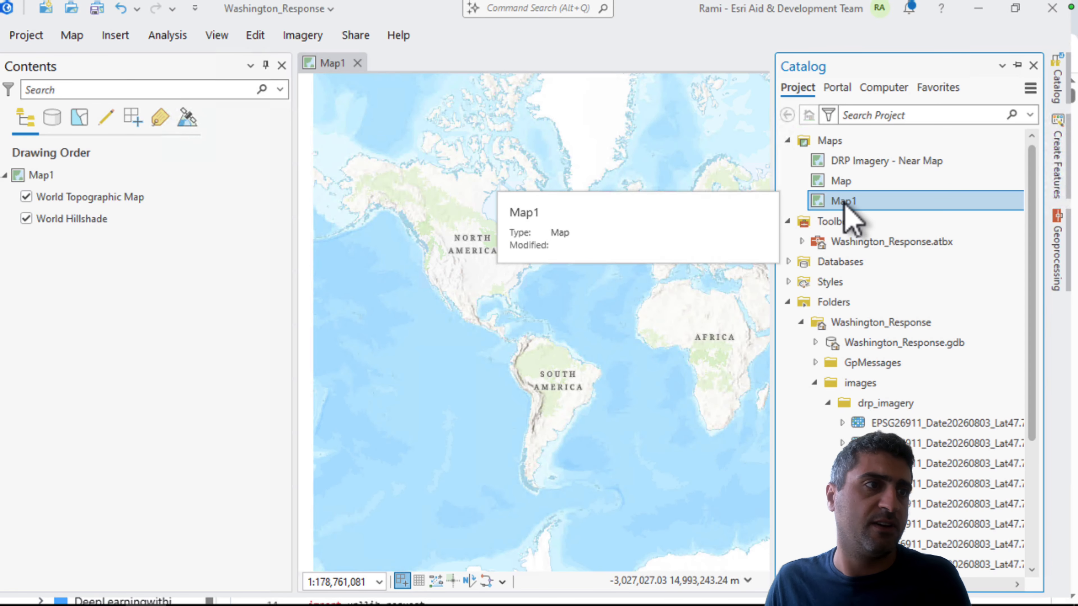
left_click(845, 202)
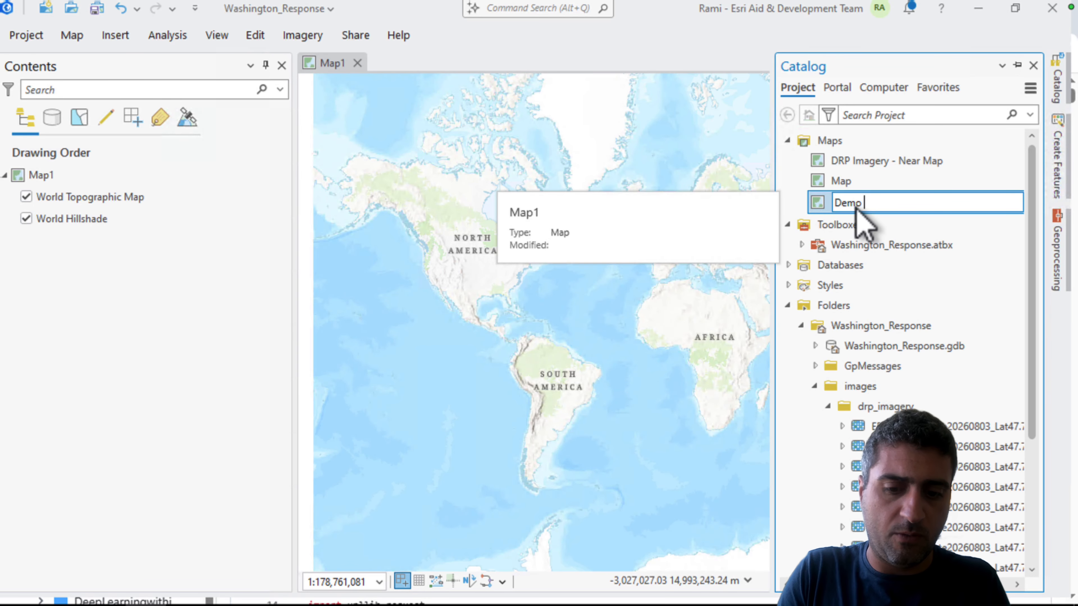
type("Demo Map")
key("Return")
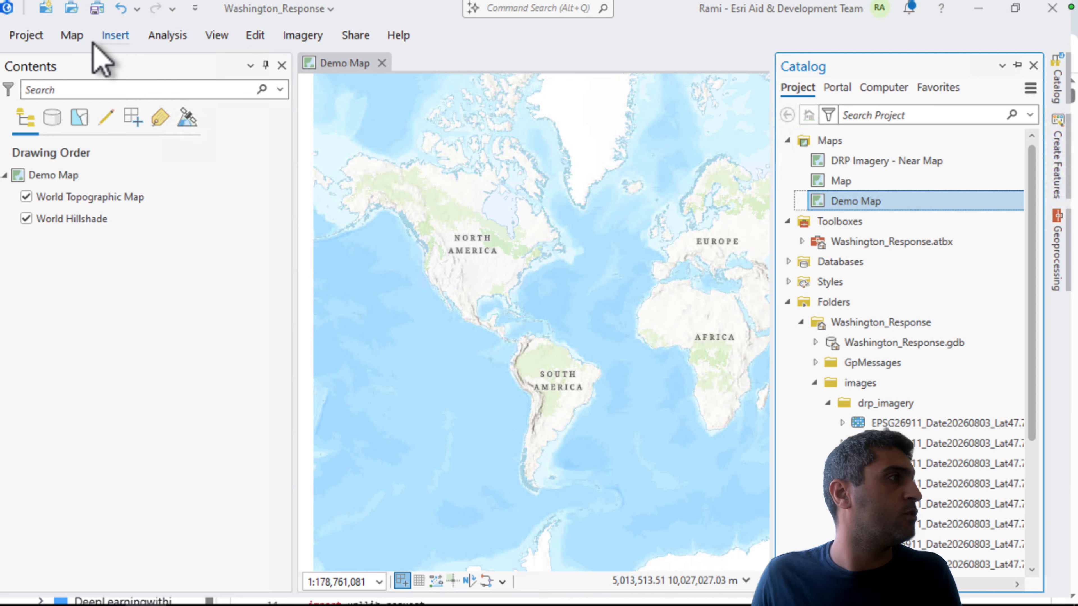
Change the basemap of Demo Map to Imagery Hybrid.
left_click(80, 38)
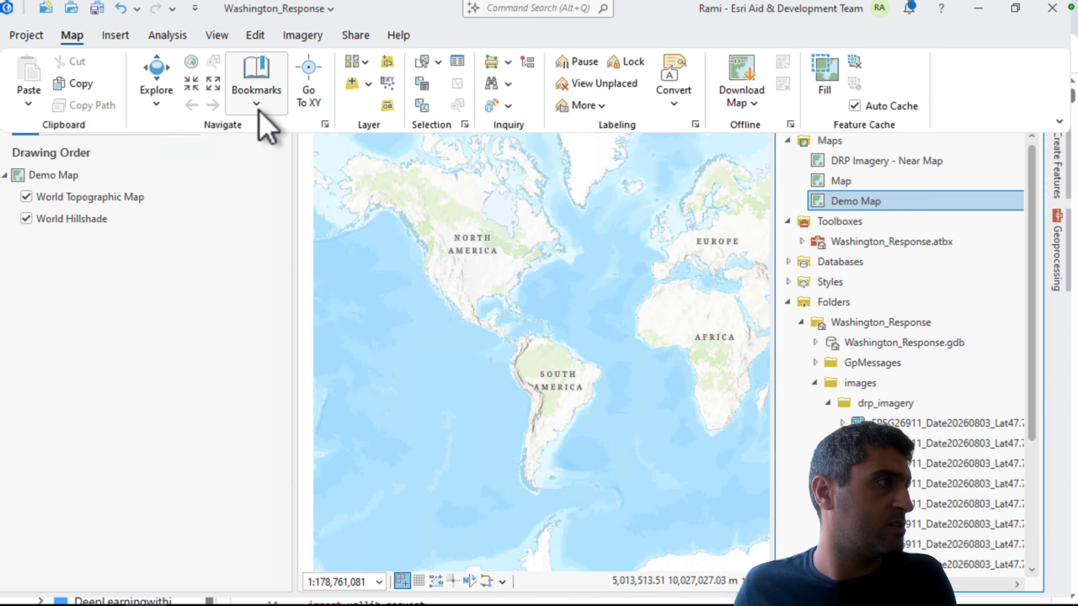
left_click(357, 64)
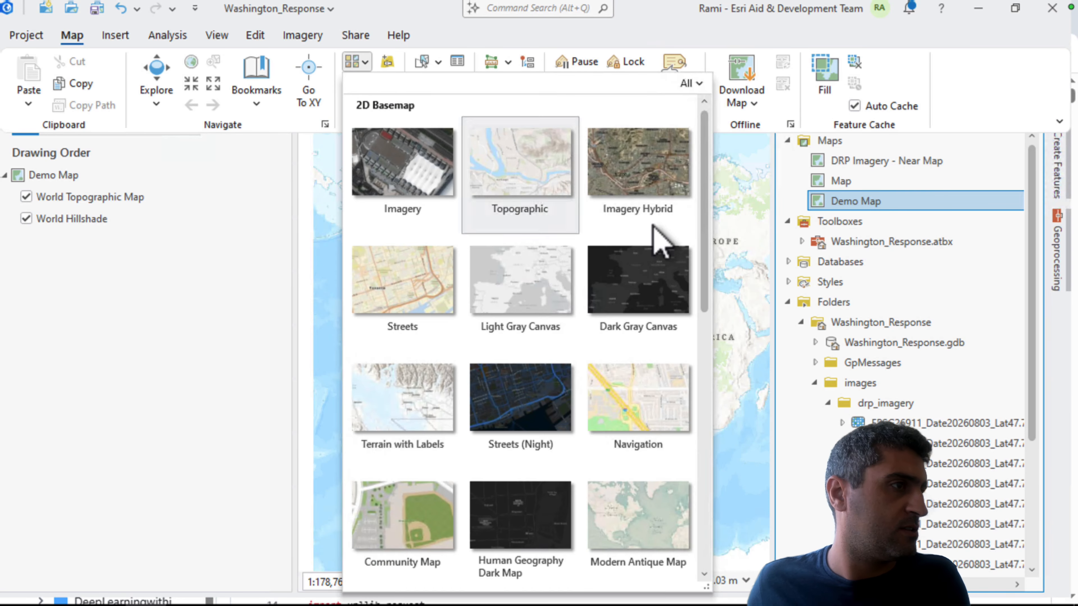
left_click(669, 191)
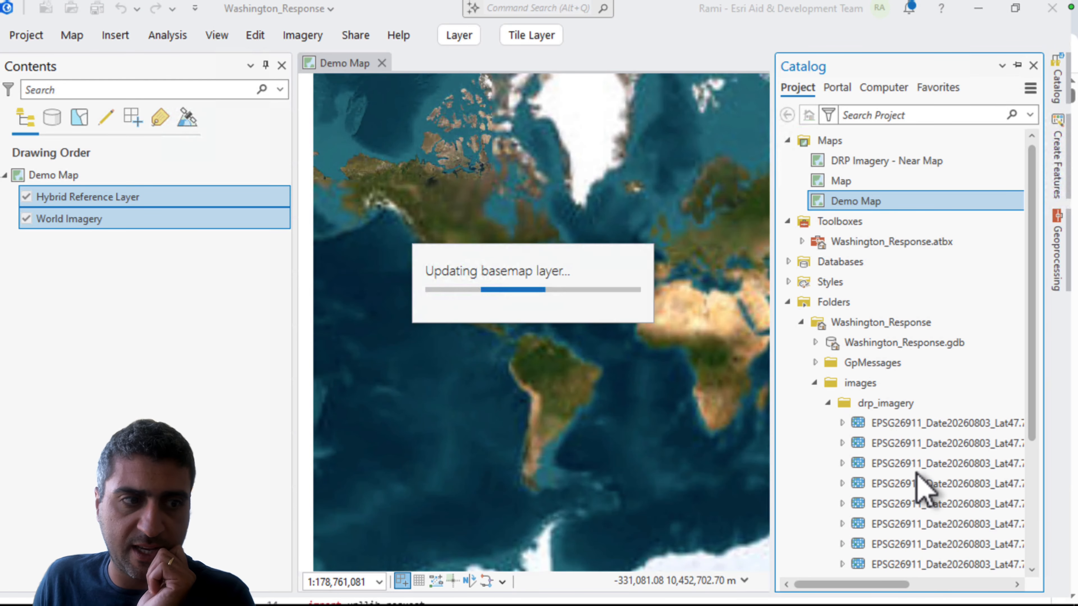
Add the vertgeotiff mosaic dataset from Washington_Response.gdb to Demo Map.
left_click(814, 383)
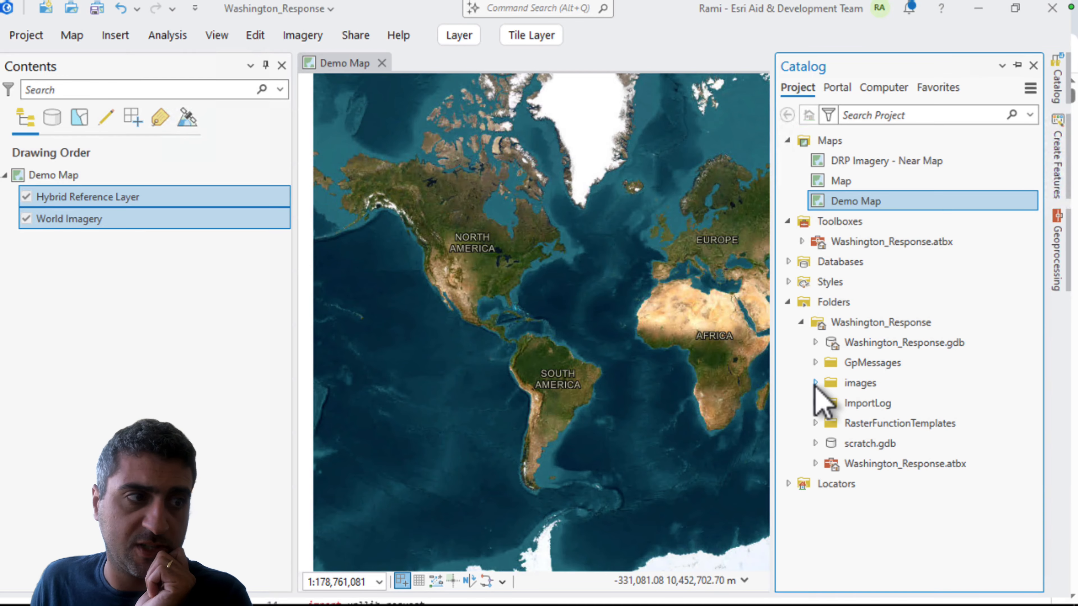
left_click(815, 342)
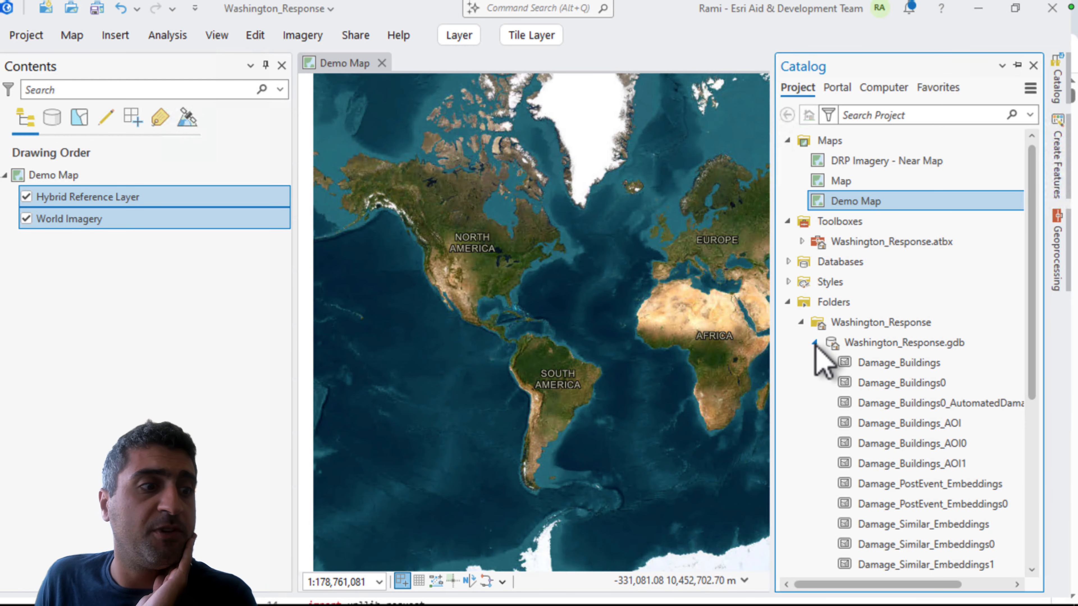
scroll(884, 467, "down", 5)
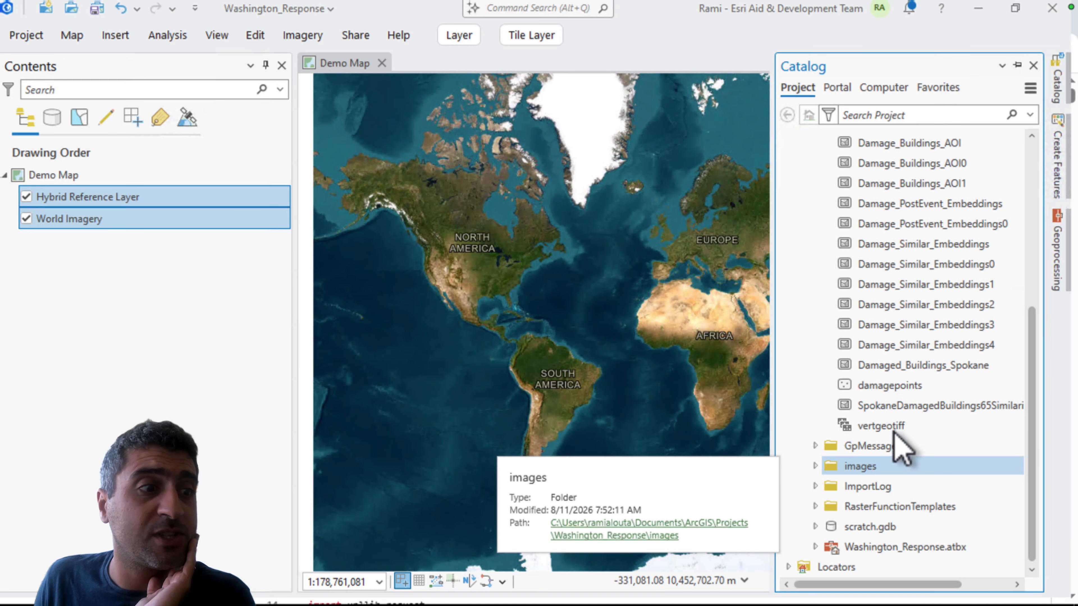
left_click_drag(896, 428, 493, 246)
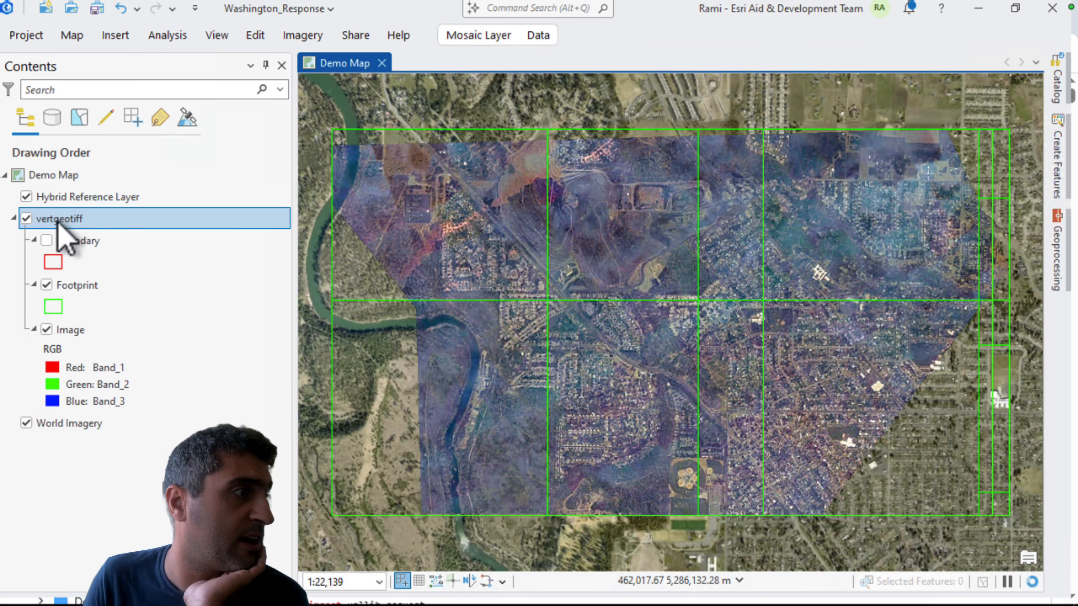
Rename the vertgeotiff layer as Near Map Spokane Images and turn off its Footprint sublayer.
left_click(60, 220)
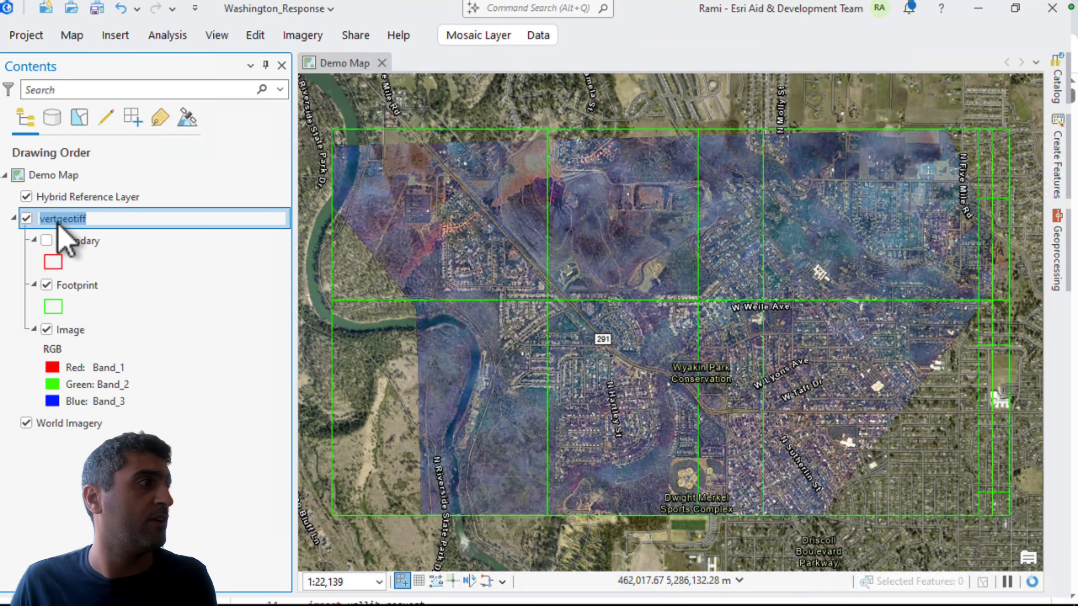
left_click(61, 218)
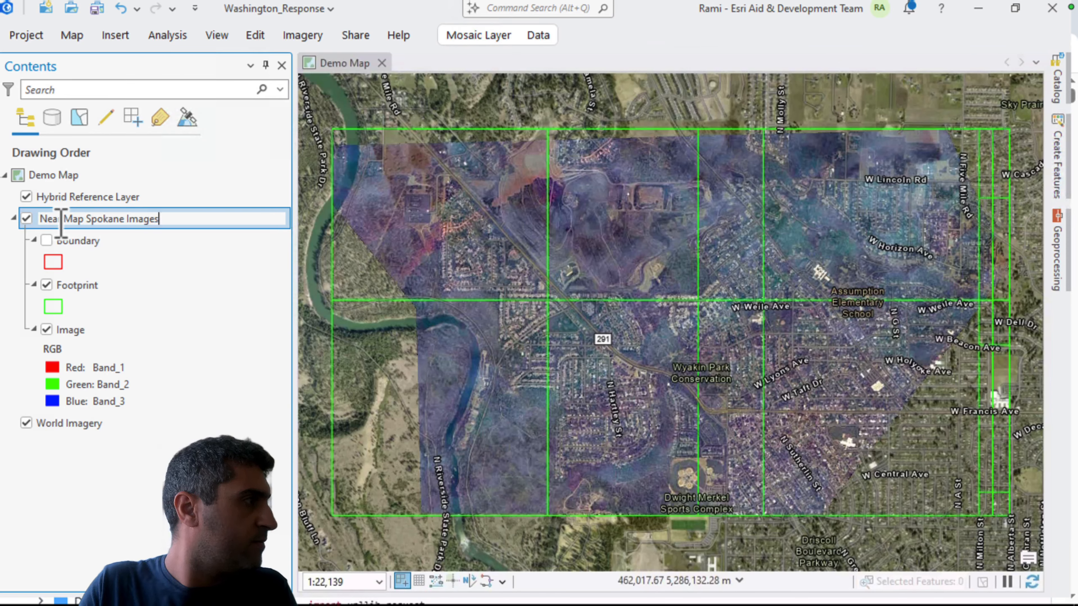
type("Near Map Spokane Images")
key("Return")
left_click(47, 285)
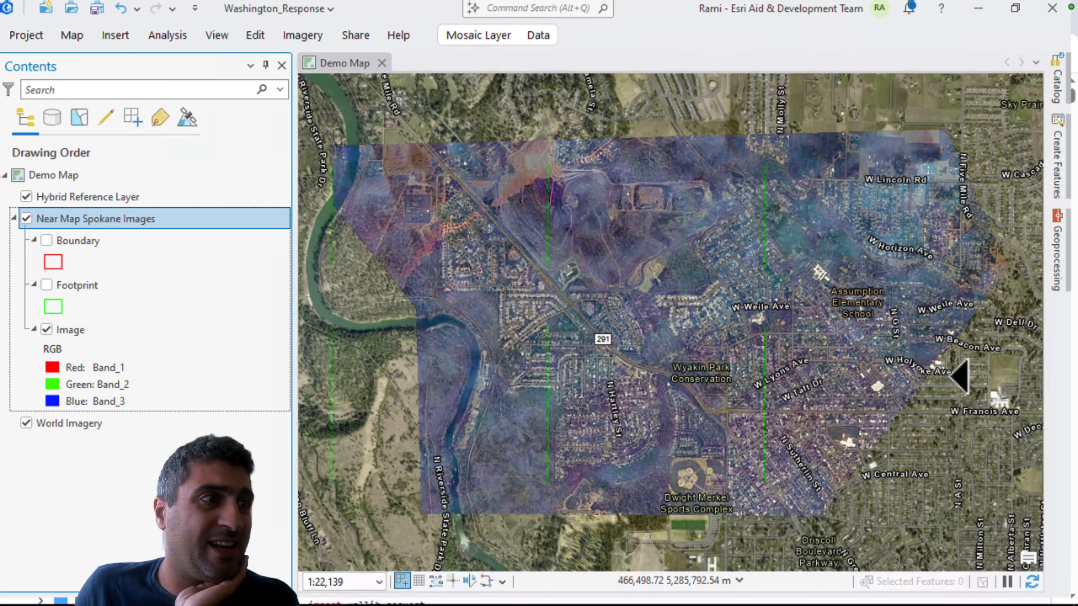
Add Surveys.shp from the project's images/drp_imagery folder to Demo Map.
left_click(1059, 91)
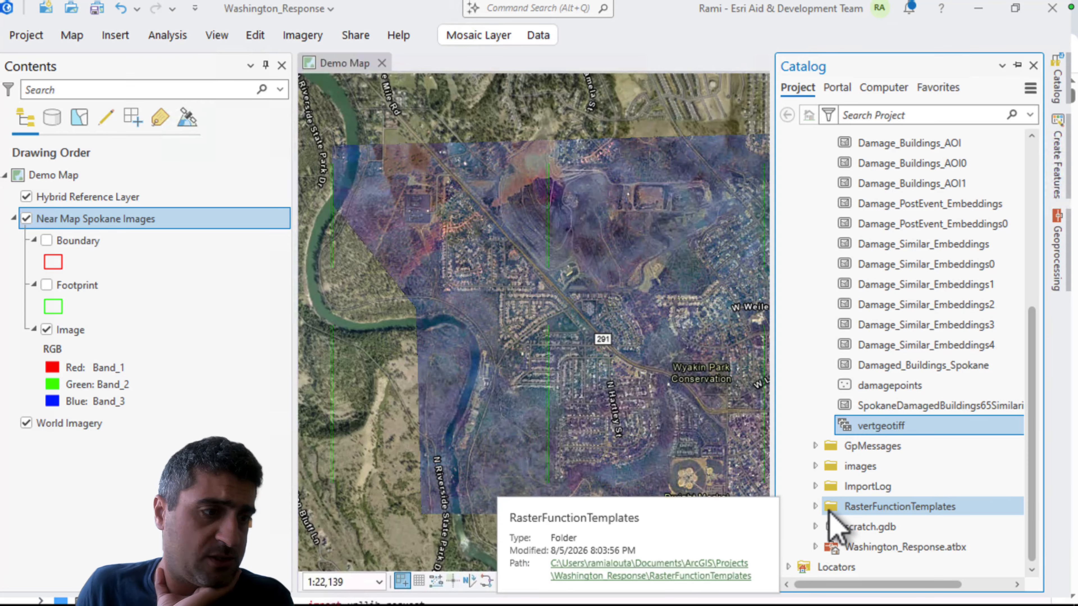
left_click(815, 466)
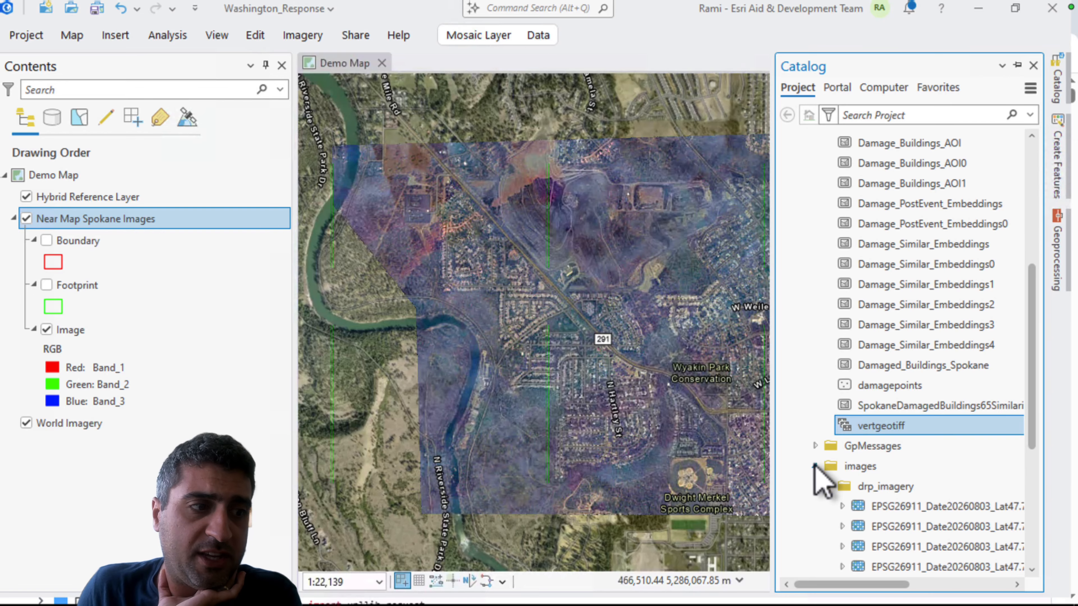
scroll(825, 501, "down", 5)
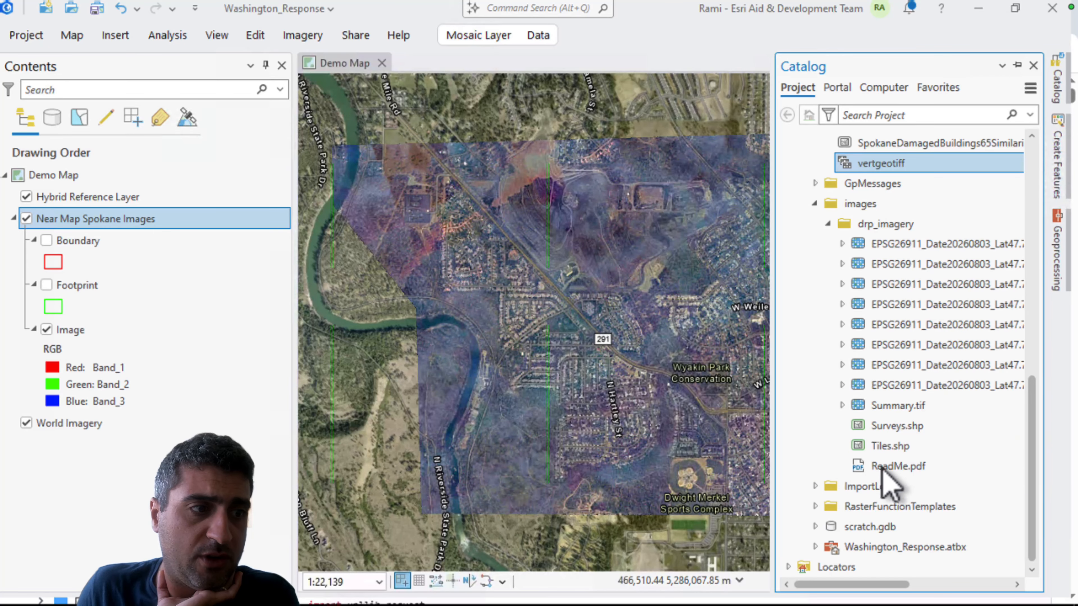
left_click_drag(904, 425, 549, 252)
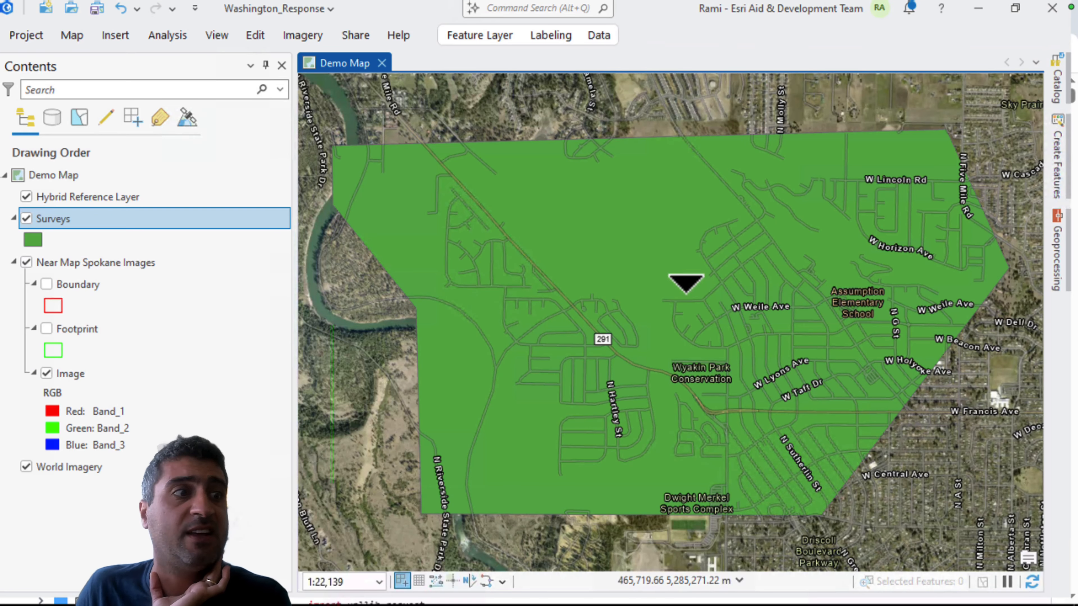
Symbolize the Surveys layer with the thick, unfilled Black Outline symbol from ArcGIS 2D and change its outline color to red.
left_click(109, 220)
left_click(35, 240)
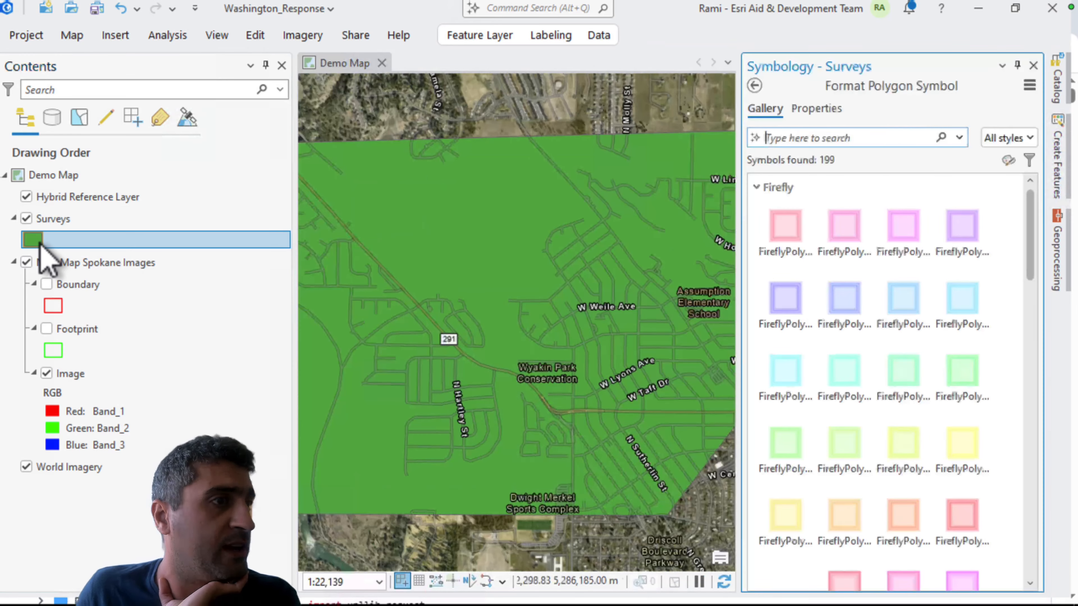
left_click(757, 188)
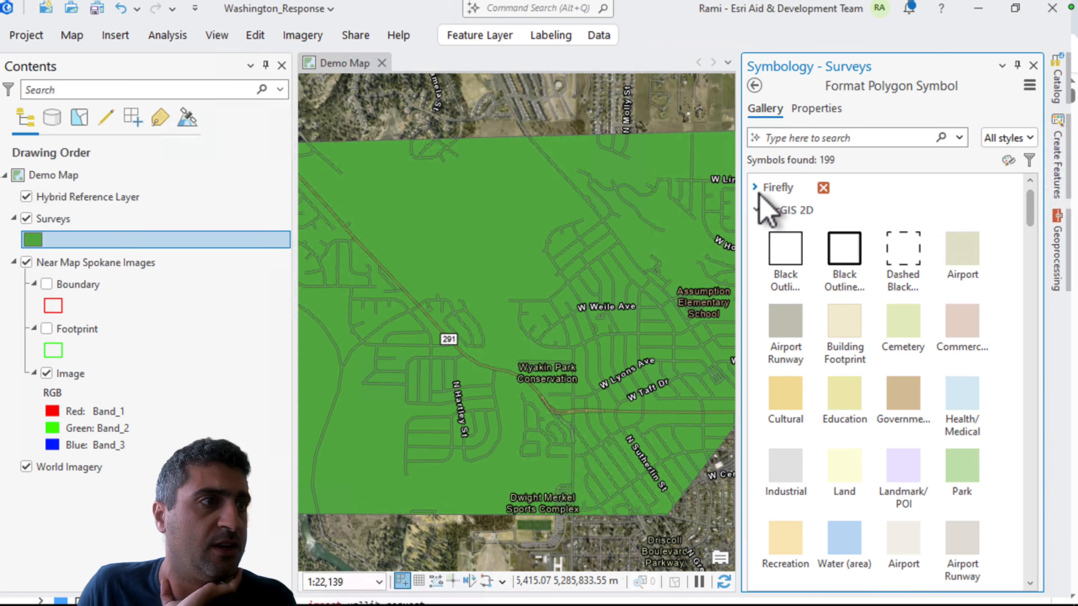
left_click(843, 253)
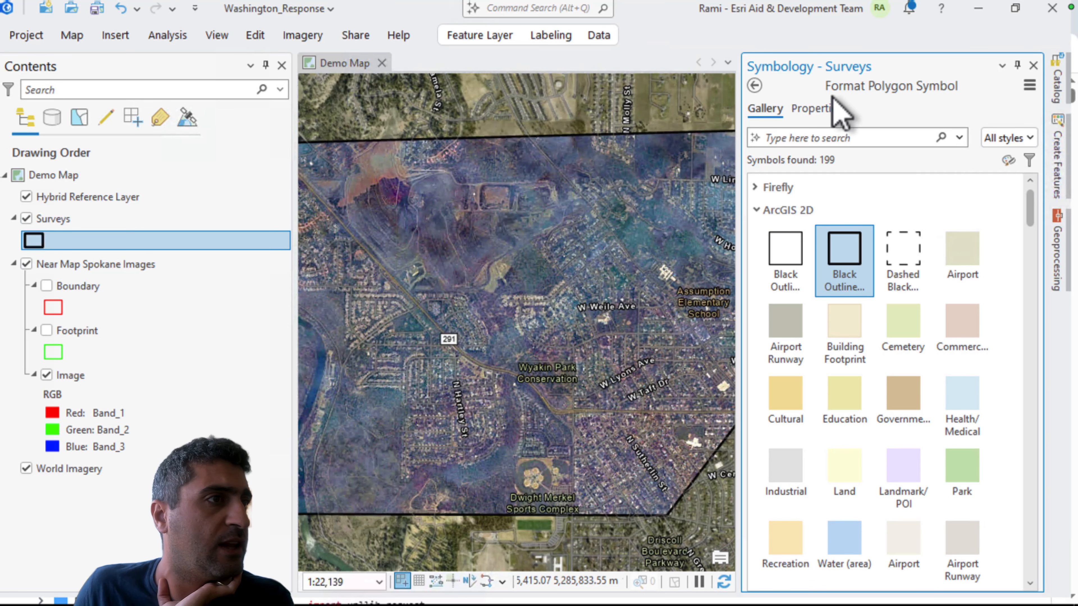
left_click(812, 108)
left_click(1023, 219)
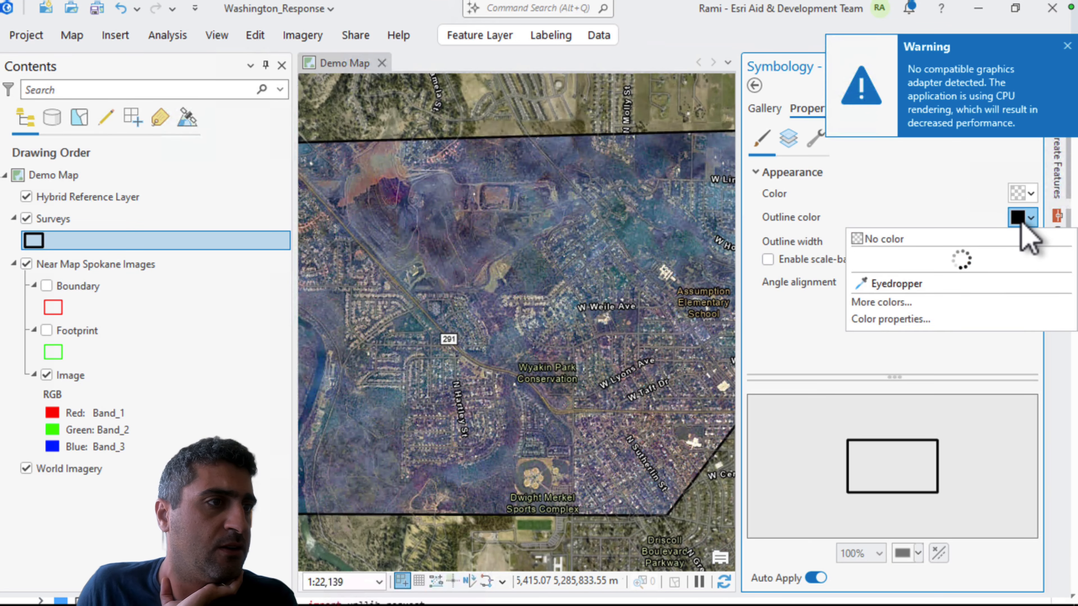
left_click(883, 340)
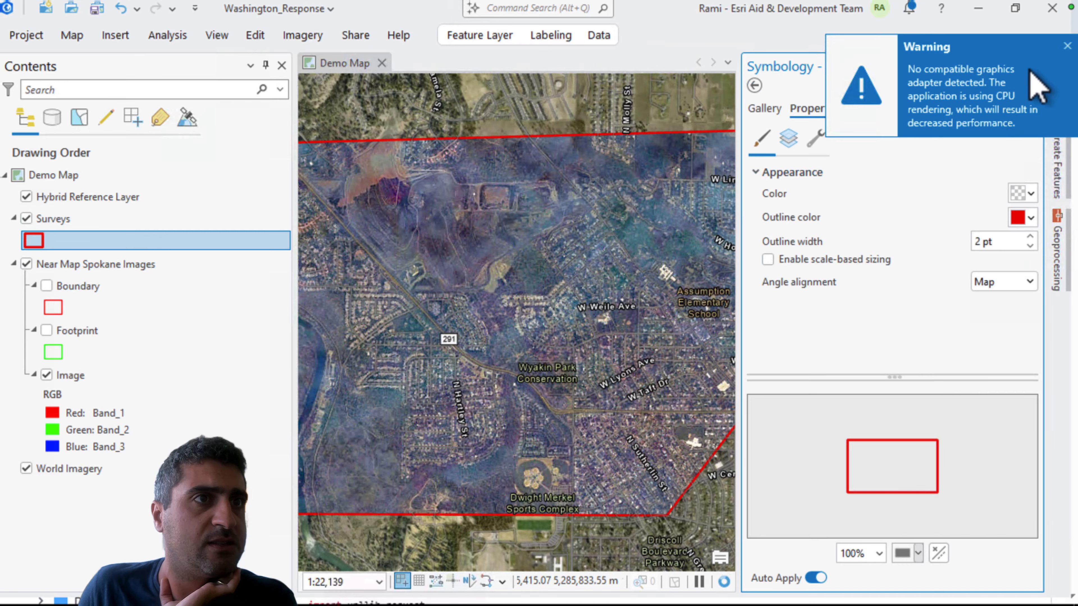
left_click(1068, 46)
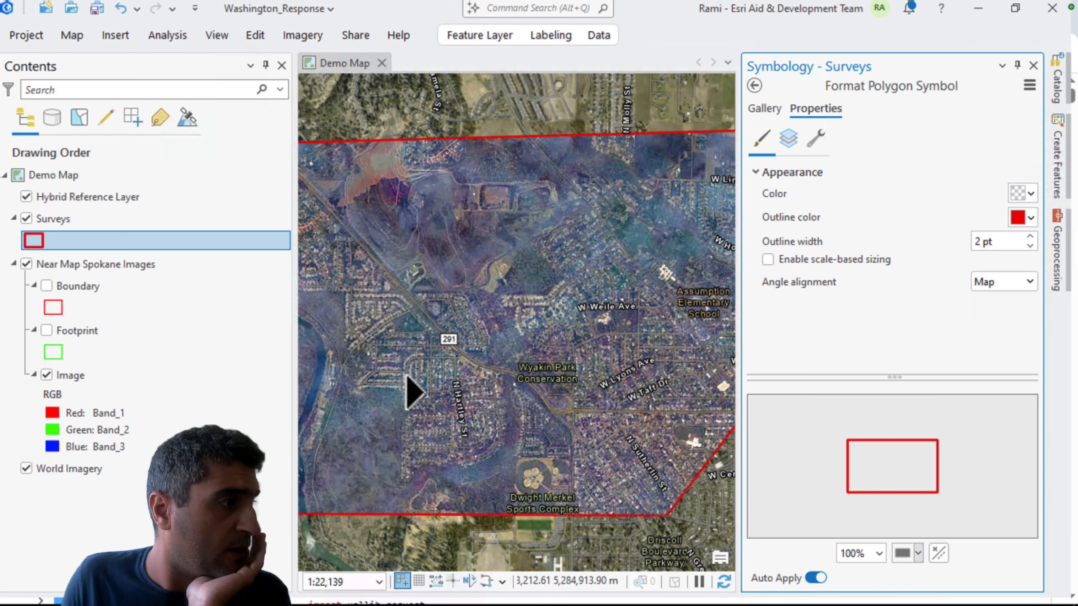
scroll(408, 382, "down", 1)
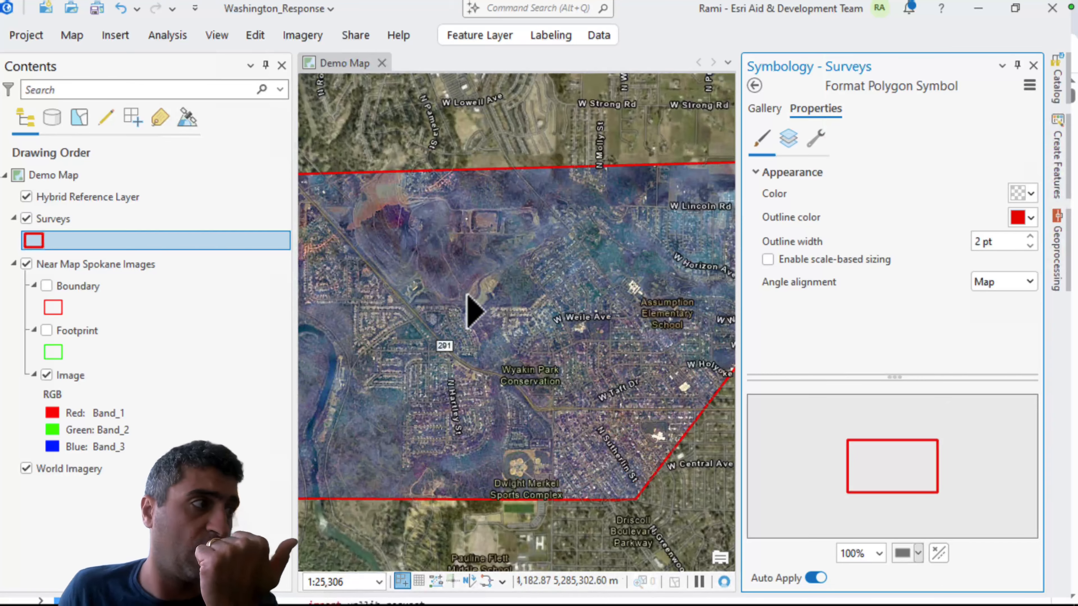
Keep the Catalog pane permanently open beside the map and collapse the images folder and Washington_Response.gdb in it.
left_click(1063, 87)
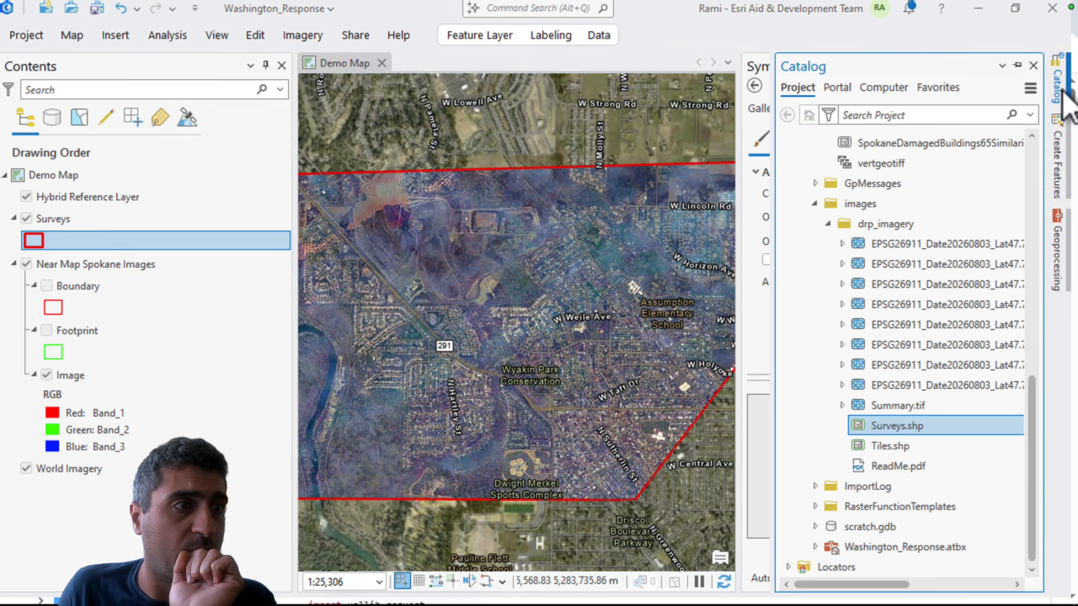
left_click(1017, 64)
left_click(802, 204)
scroll(808, 297, "up", 8)
left_click(803, 343)
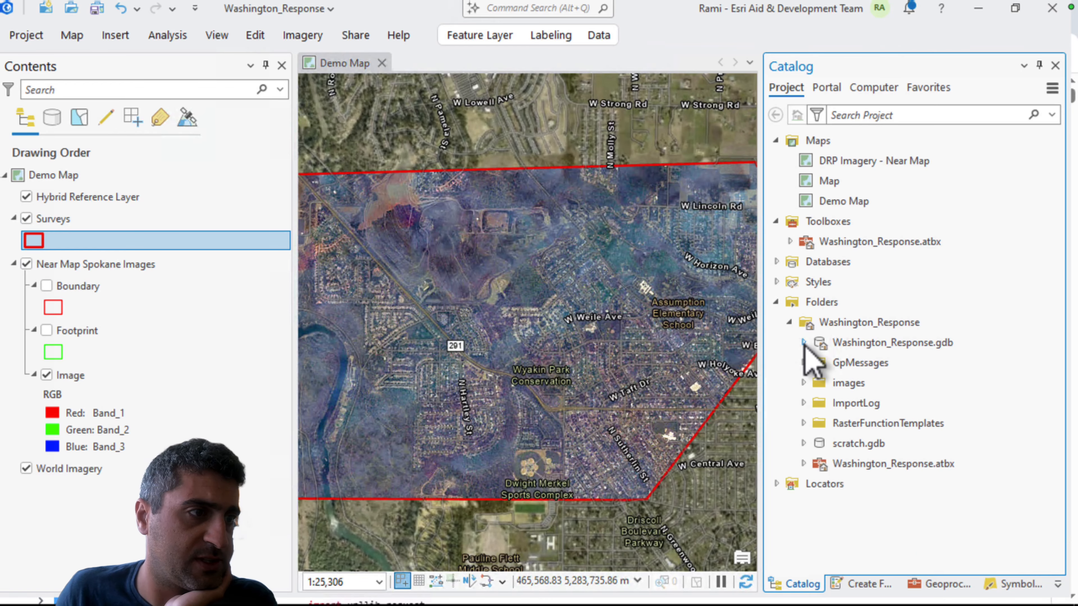
mouse_move(866, 295)
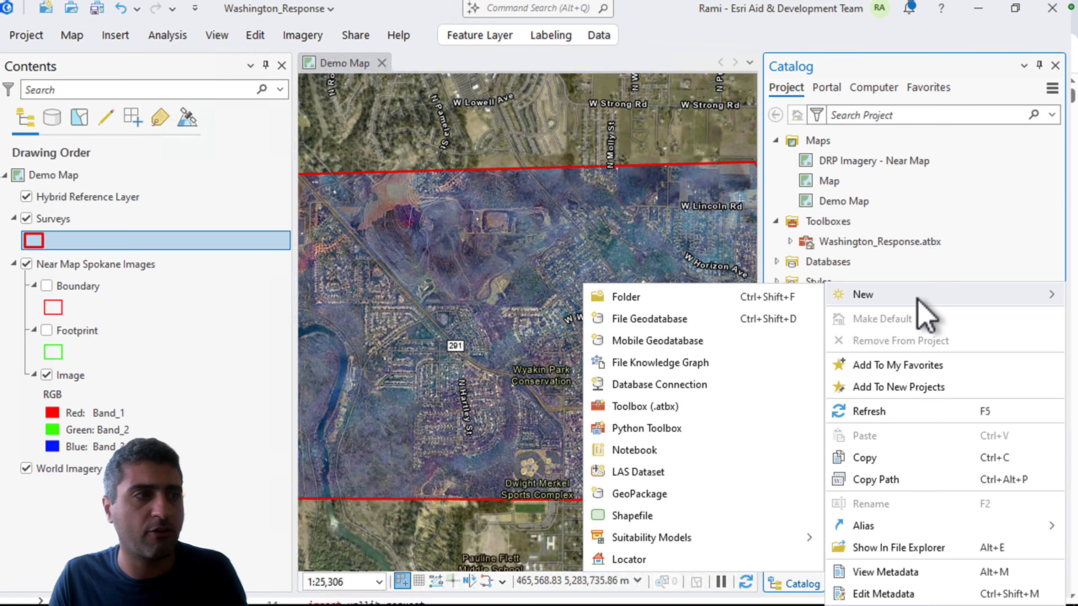
left_click(745, 323)
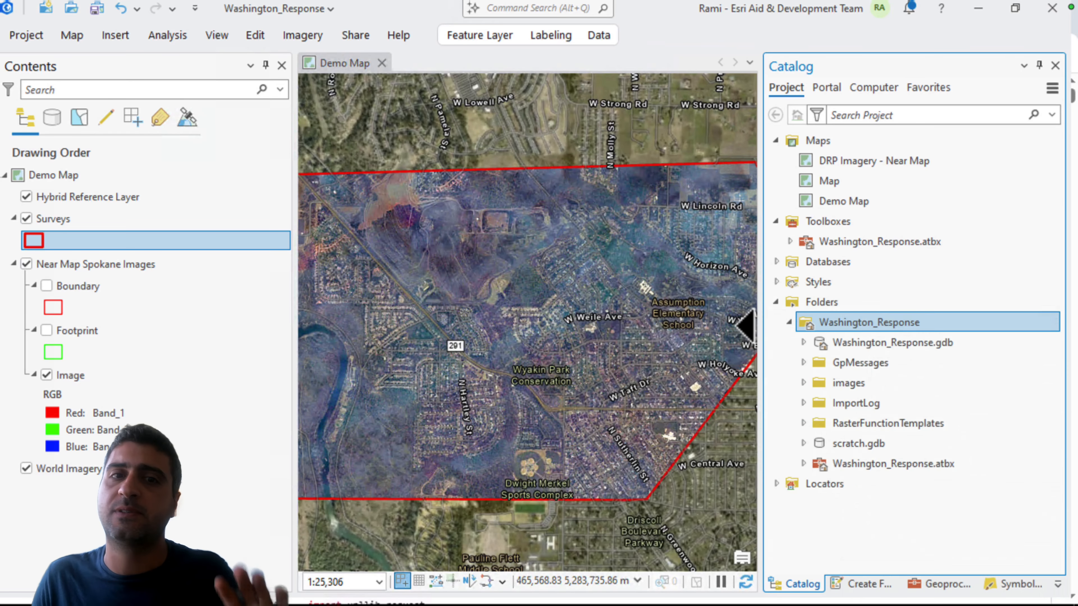